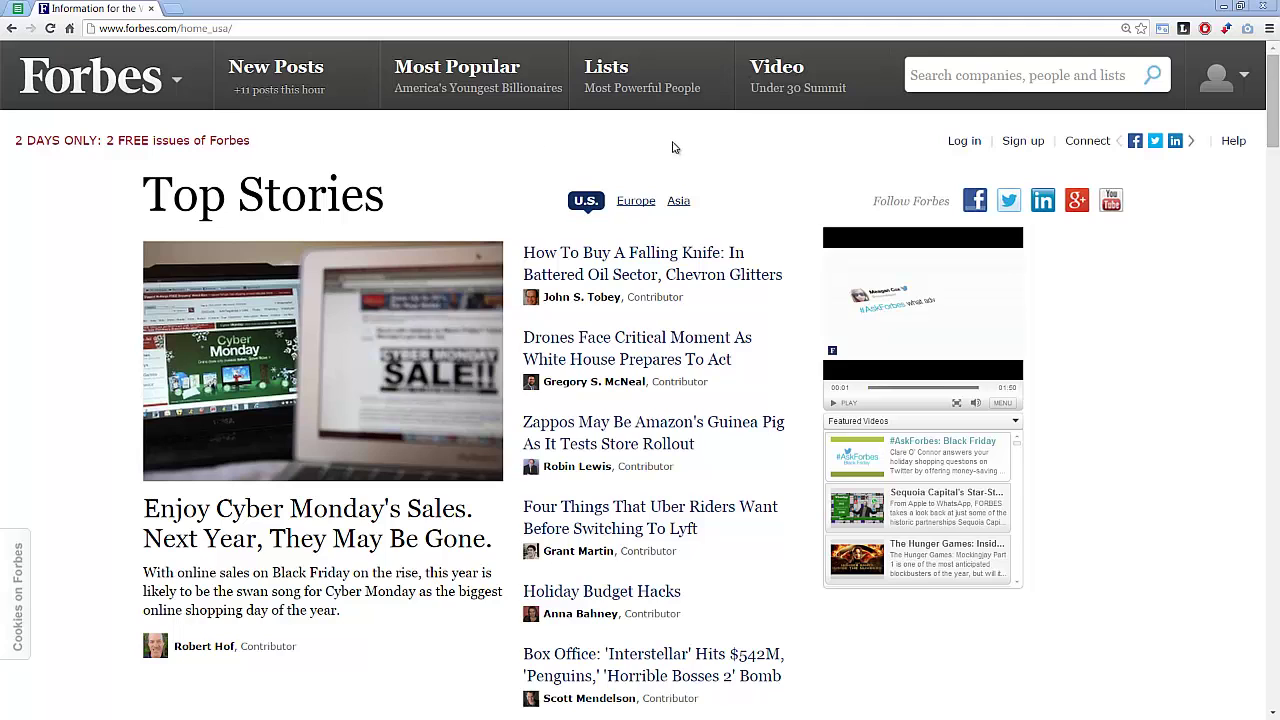
# Open the America's Most Trustworthy Companies ranking from the Companies section of the Forbes lists
pyautogui.click(697, 75)
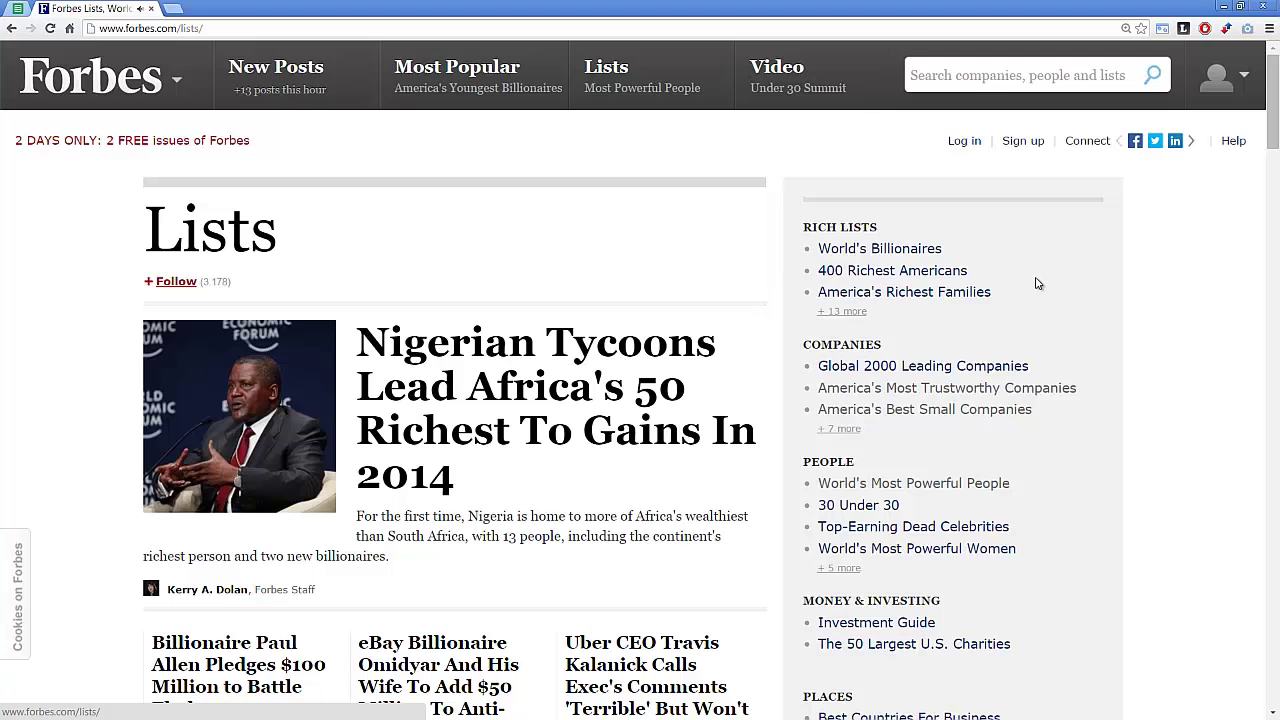
pyautogui.scroll(-1, 1049, 289)
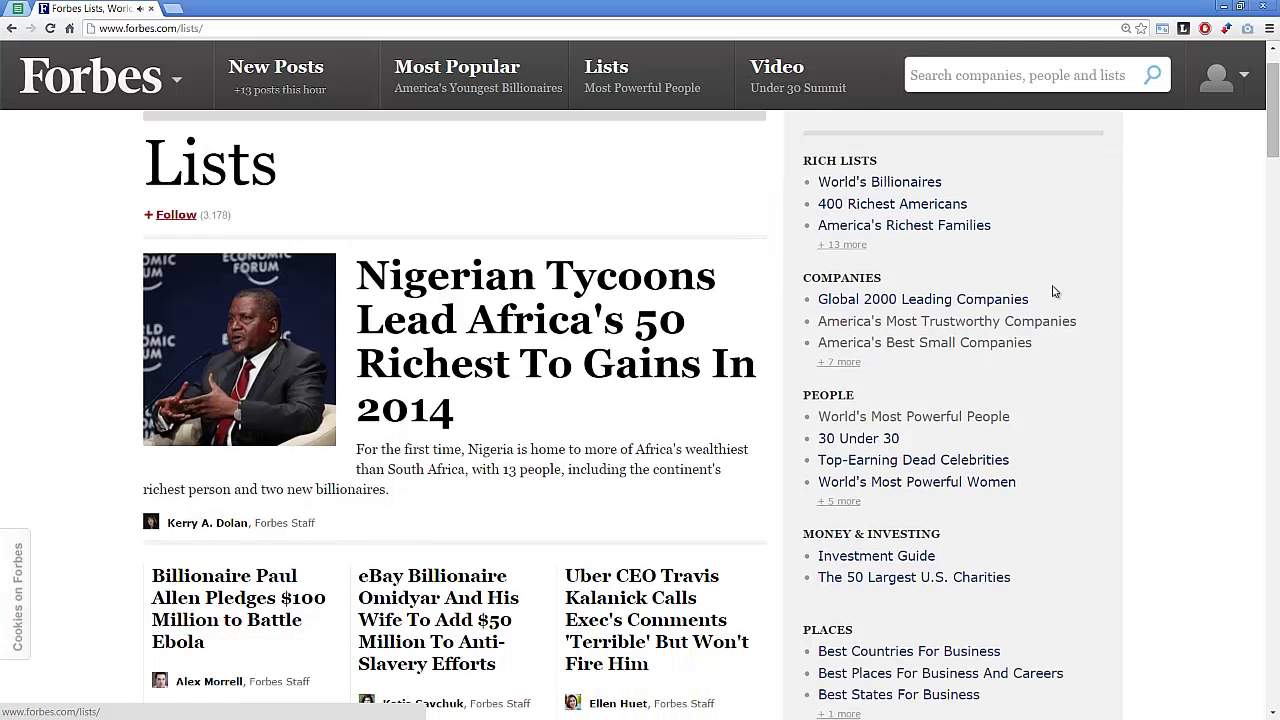
pyautogui.click(940, 321)
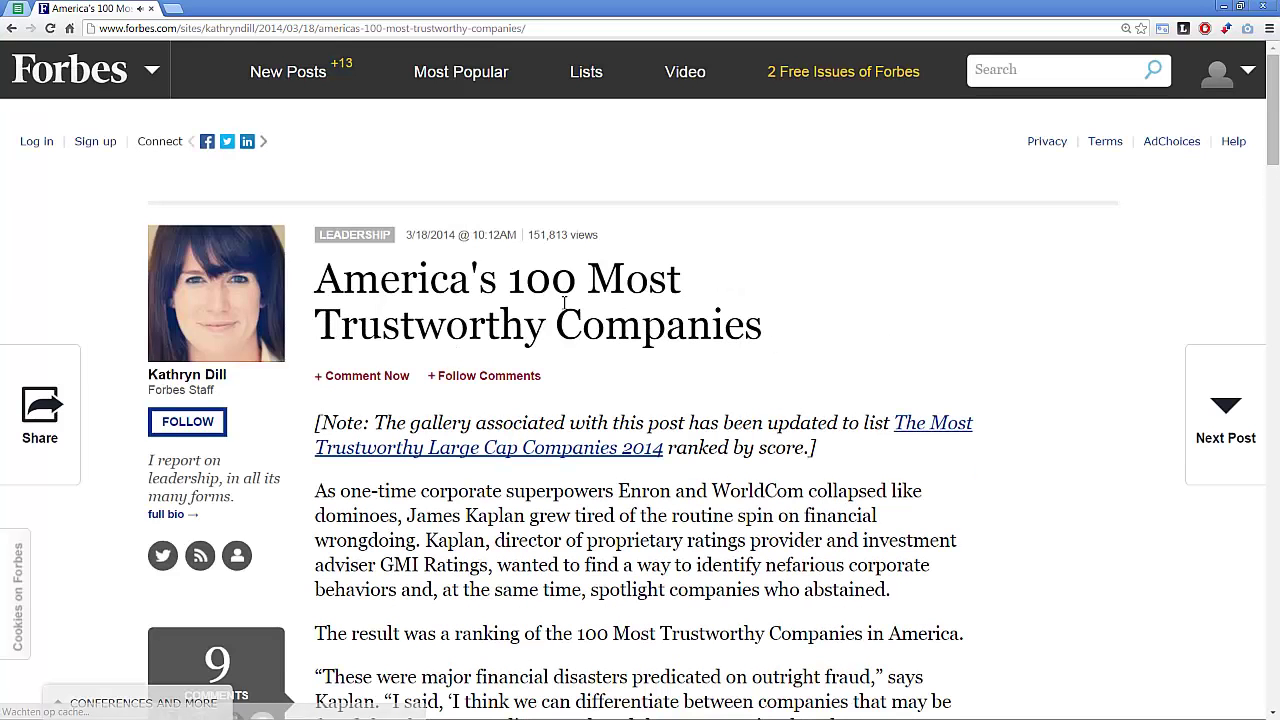
# Read through the article down to The Most Trustworthy Large Cap Companies 2014 gallery and examine its first-ranked company
pyautogui.scroll(-3, 676, 320)
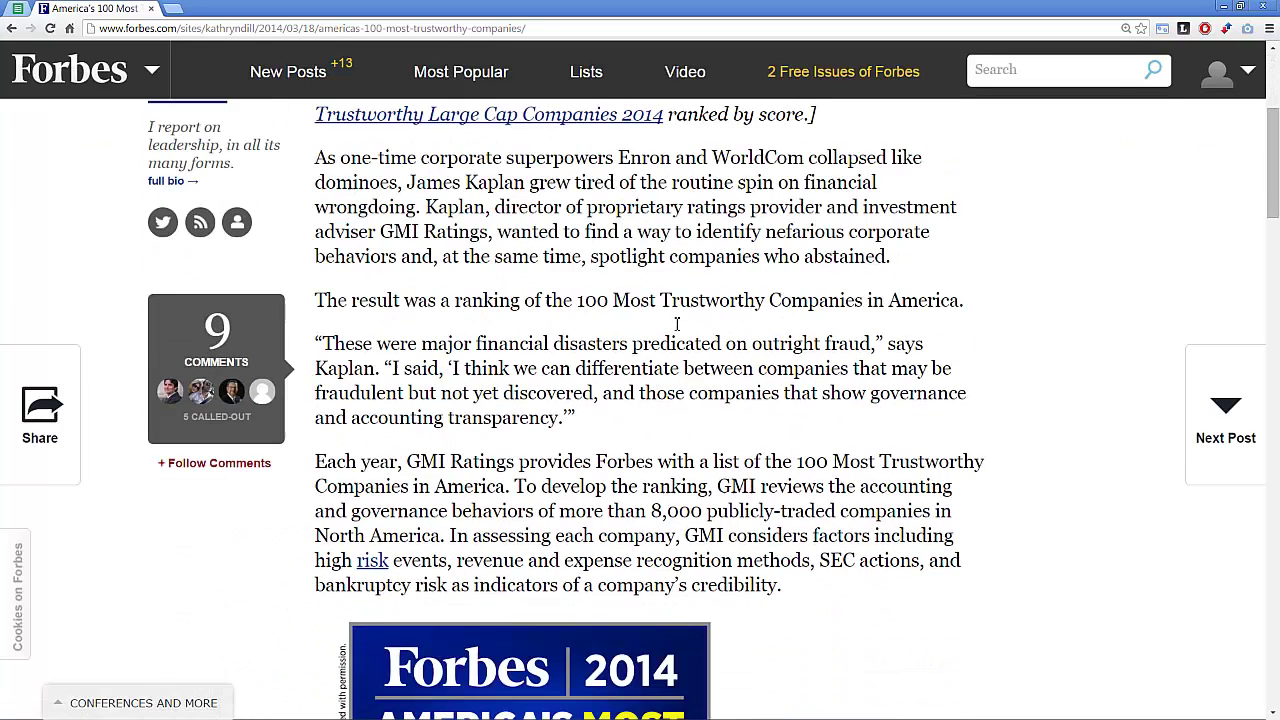
pyautogui.scroll(-3, 688, 336)
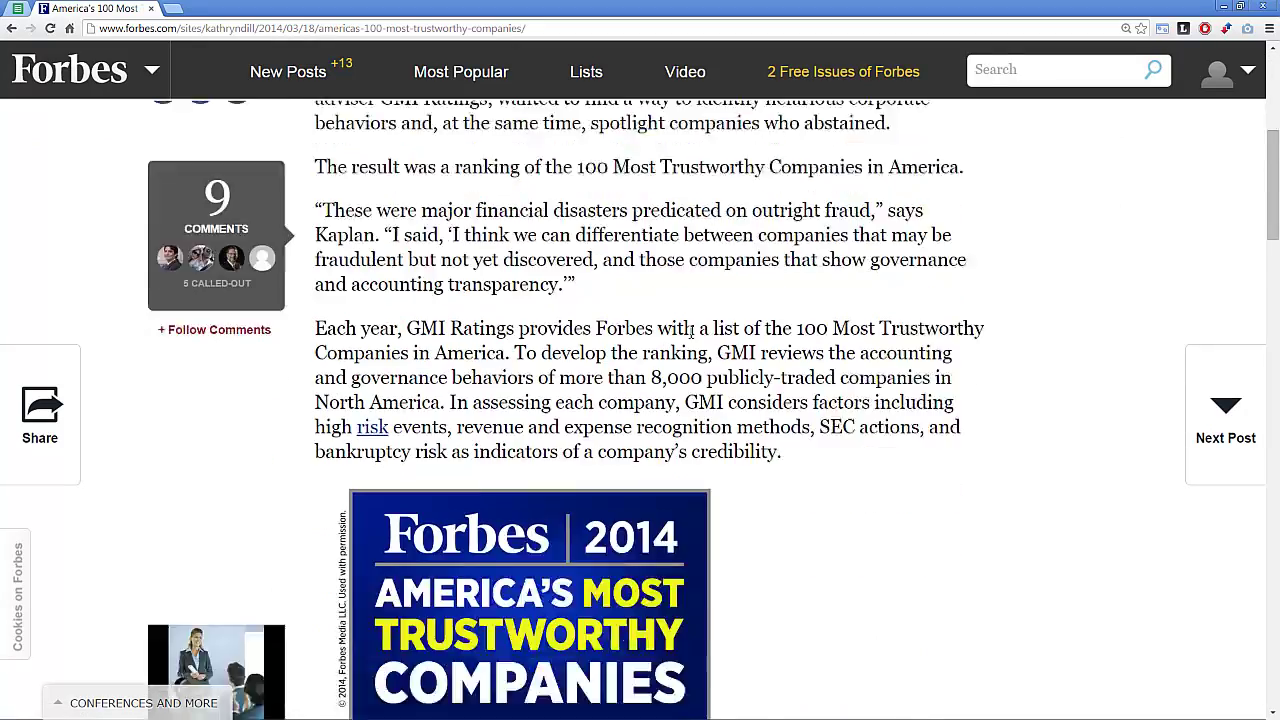
pyautogui.scroll(-5, 792, 352)
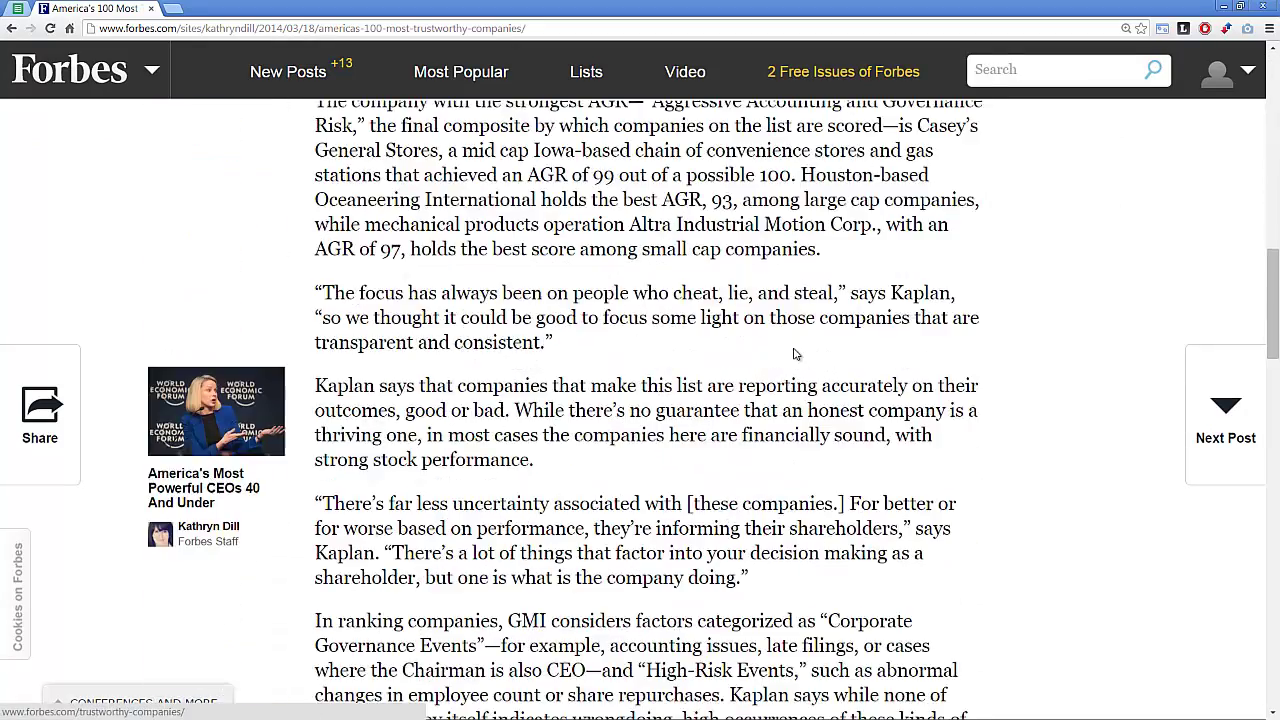
pyautogui.scroll(-2, 795, 354)
pyautogui.scroll(-2, 900, 335)
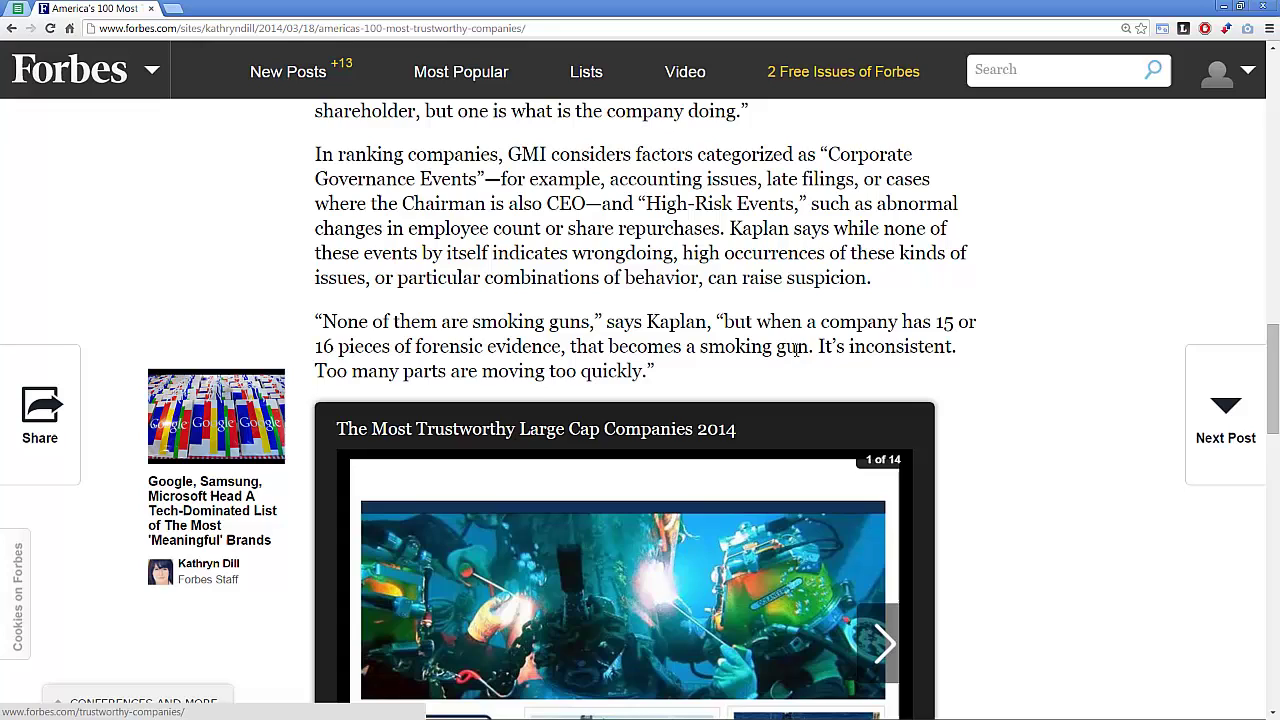
pyautogui.scroll(-2, 970, 322)
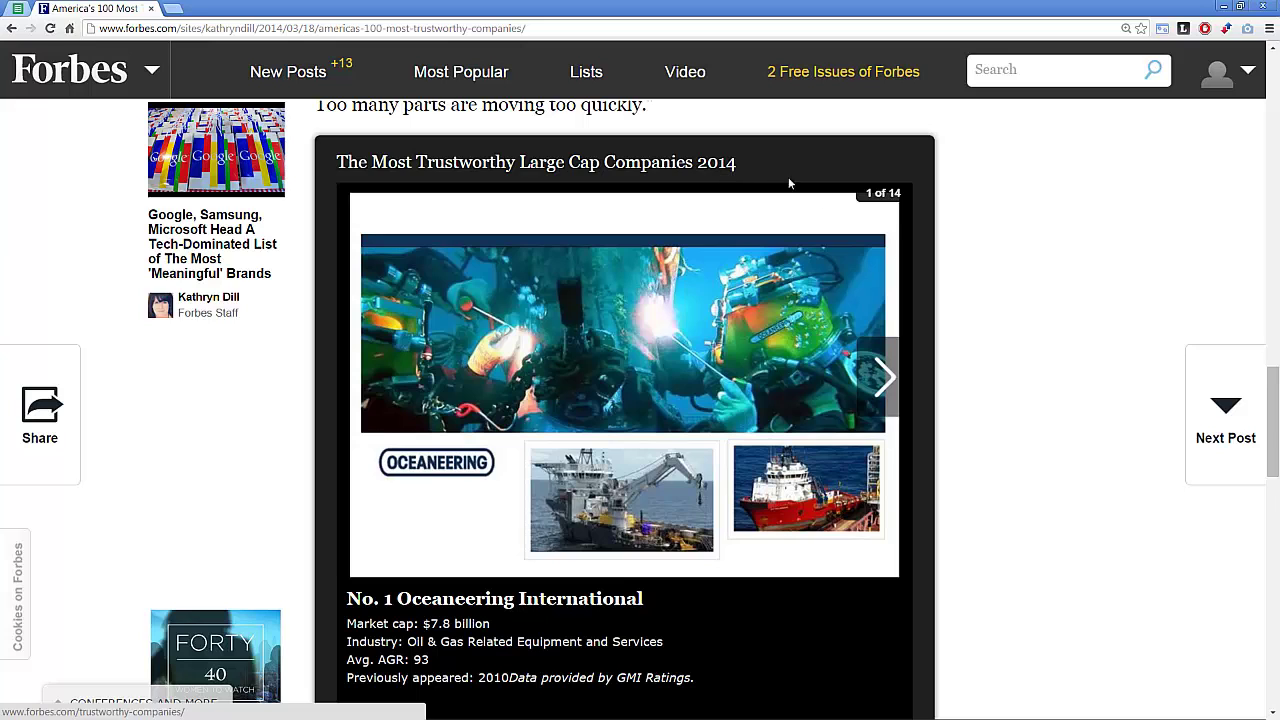
pyautogui.scroll(-1, 982, 280)
pyautogui.scroll(1, 461, 504)
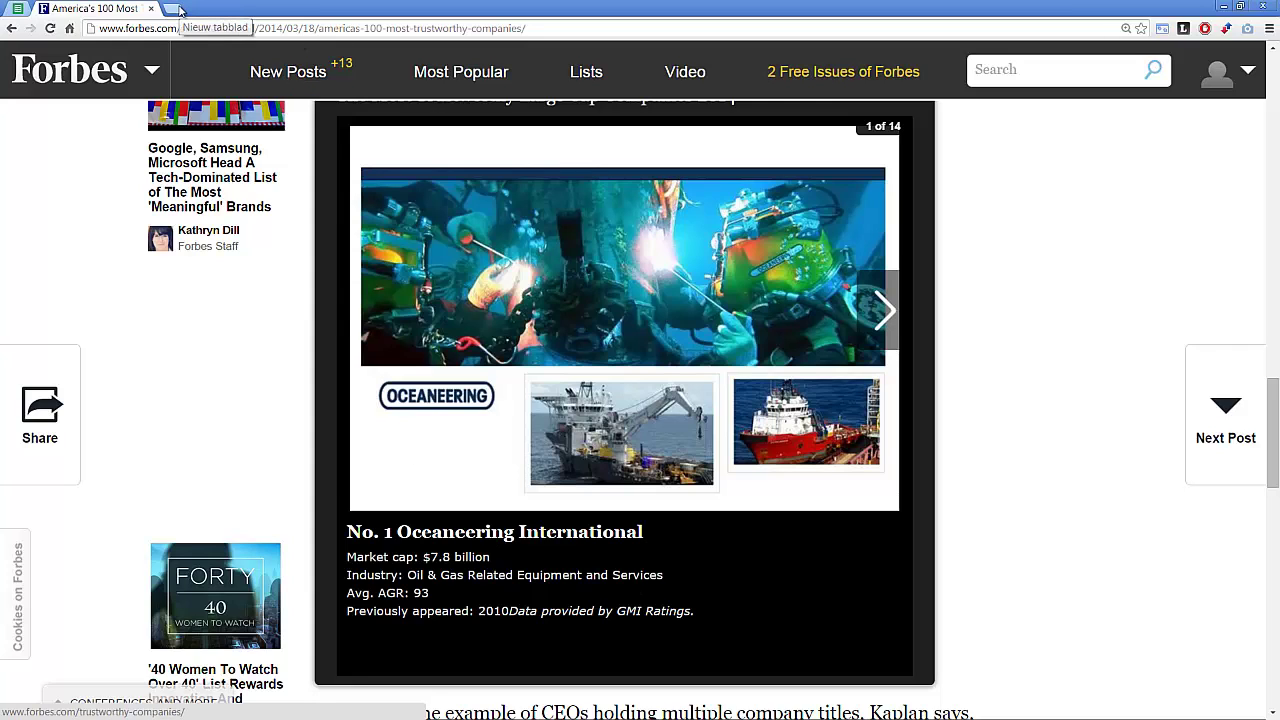
pyautogui.click(180, 10)
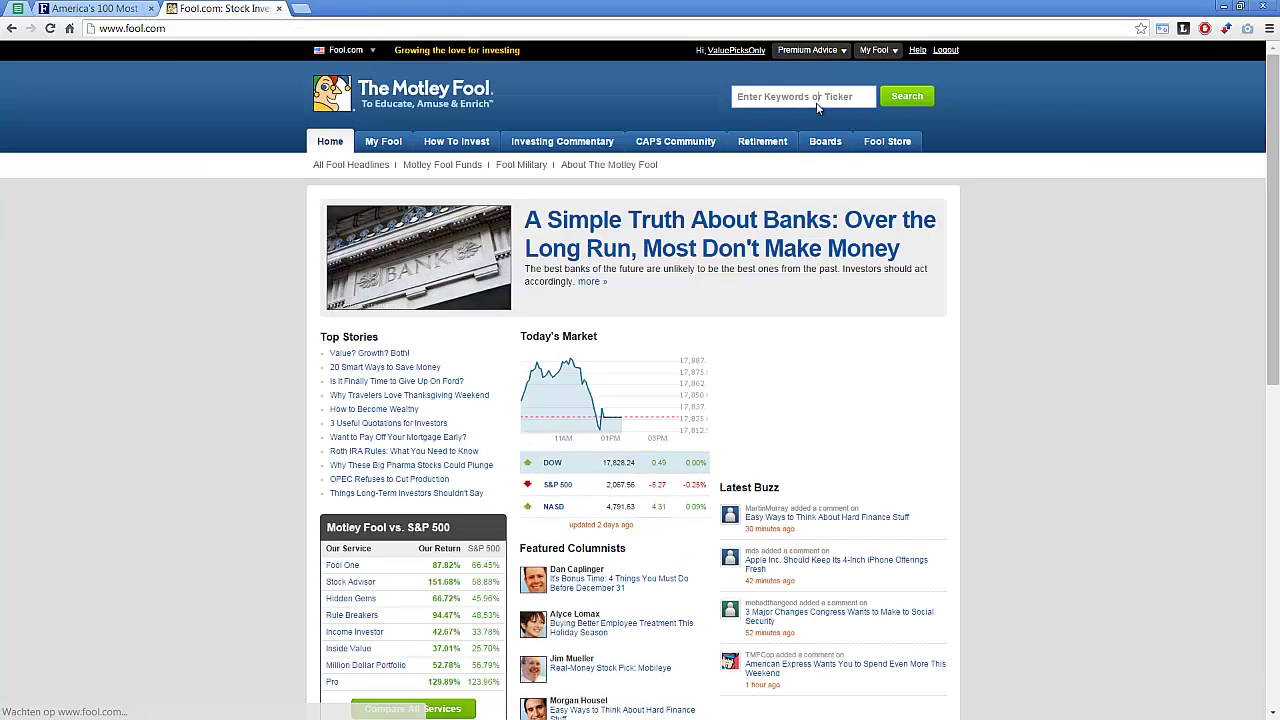
pyautogui.click(819, 97)
pyautogui.write('oil')
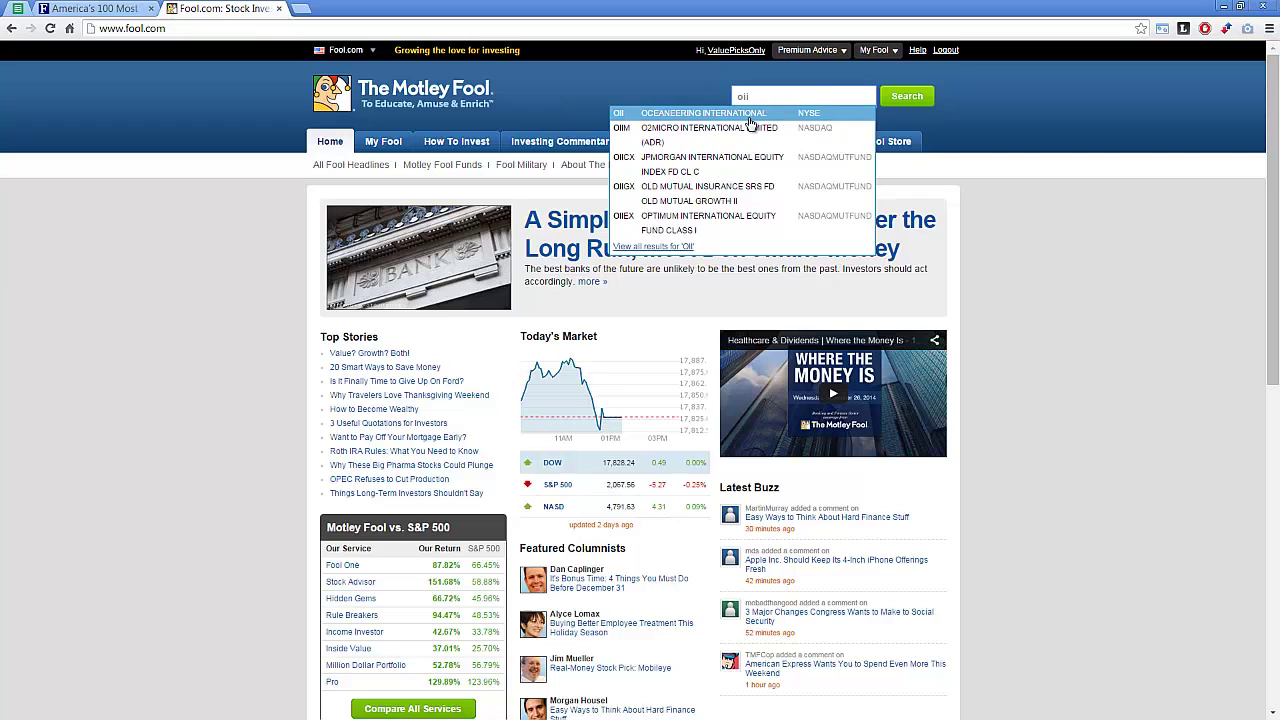
pyautogui.click(749, 117)
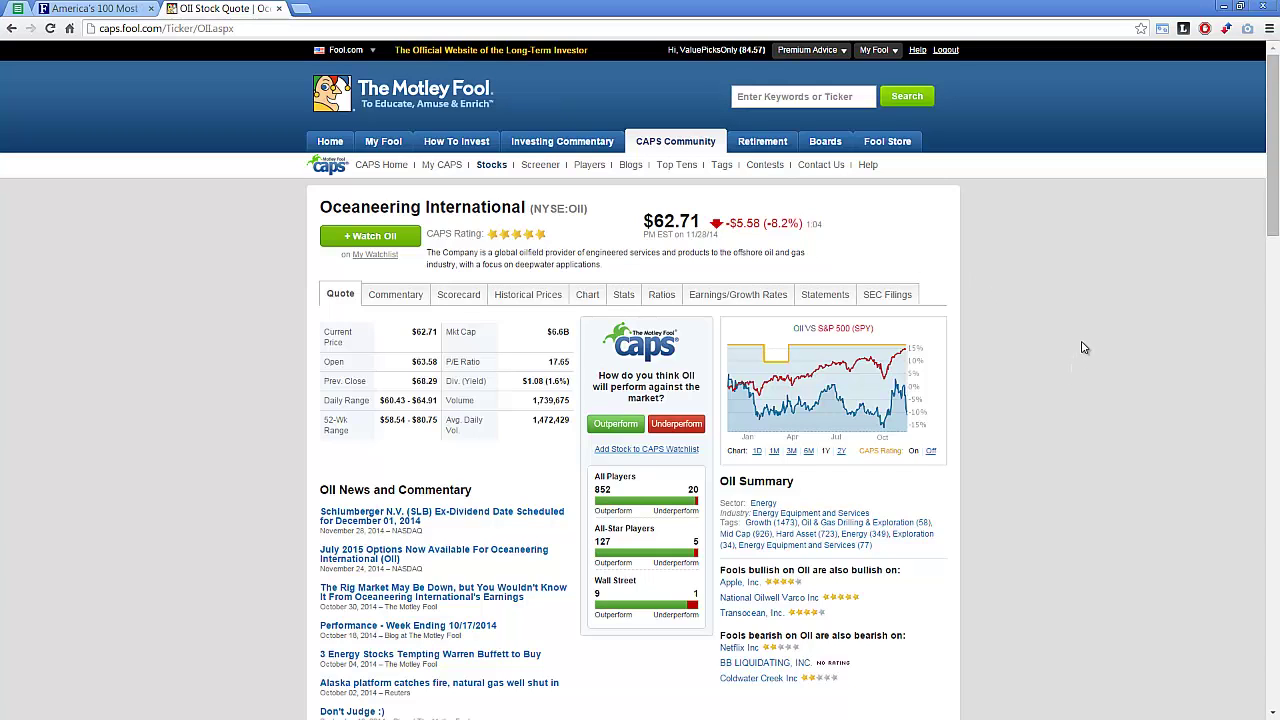
pyautogui.scroll(-3, 1078, 368)
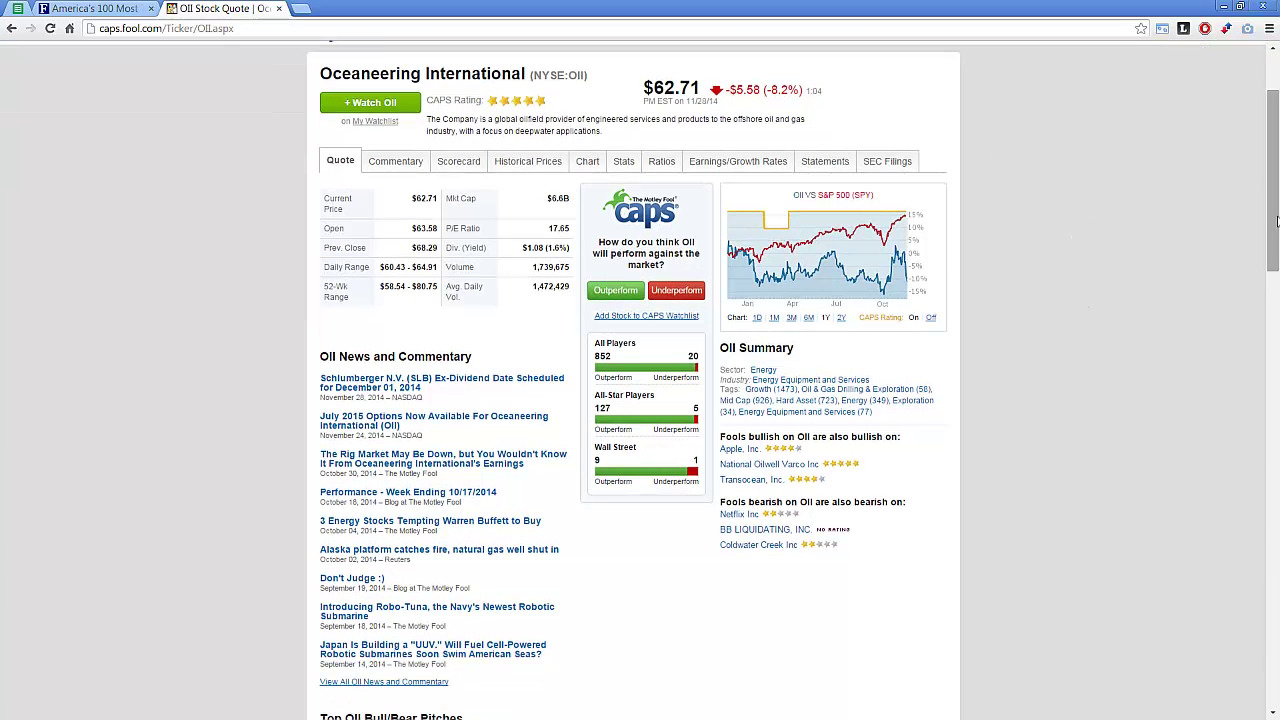
pyautogui.scroll(3, 1100, 340)
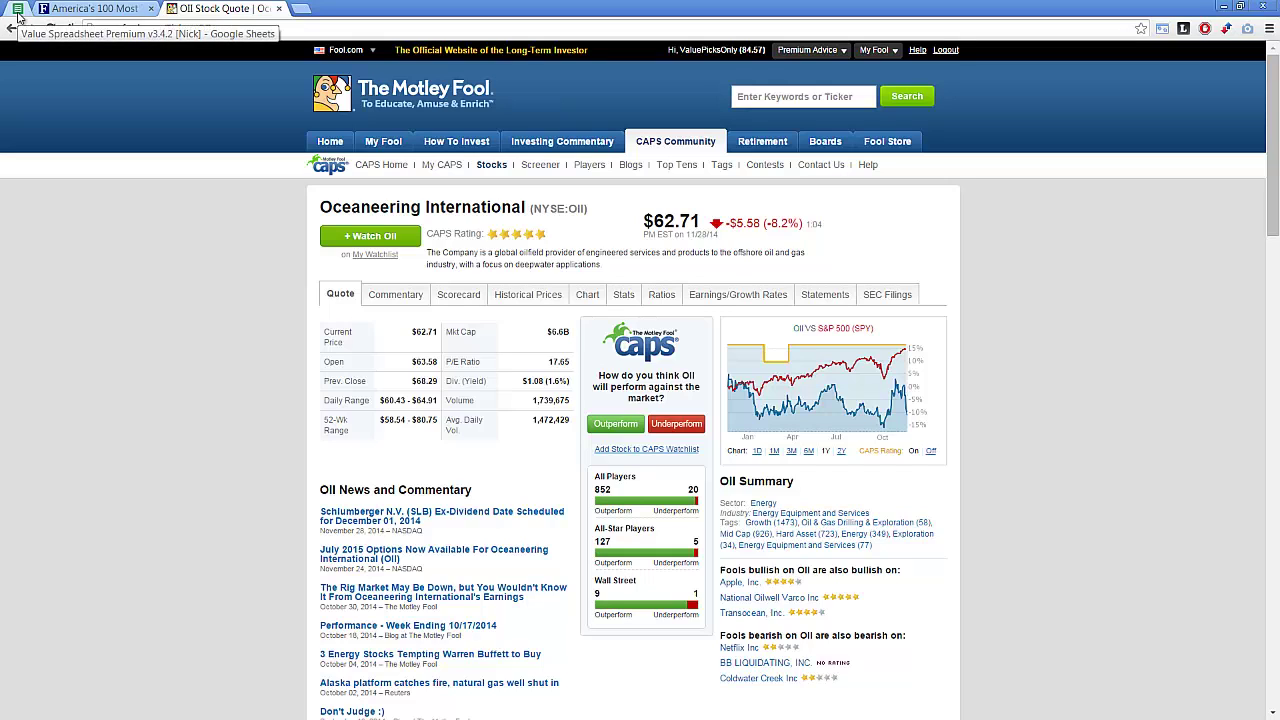
# Switch to the Value Spreadsheet Premium Google Sheet, select the ticker cell and log in to the spreadsheet
pyautogui.click(18, 14)
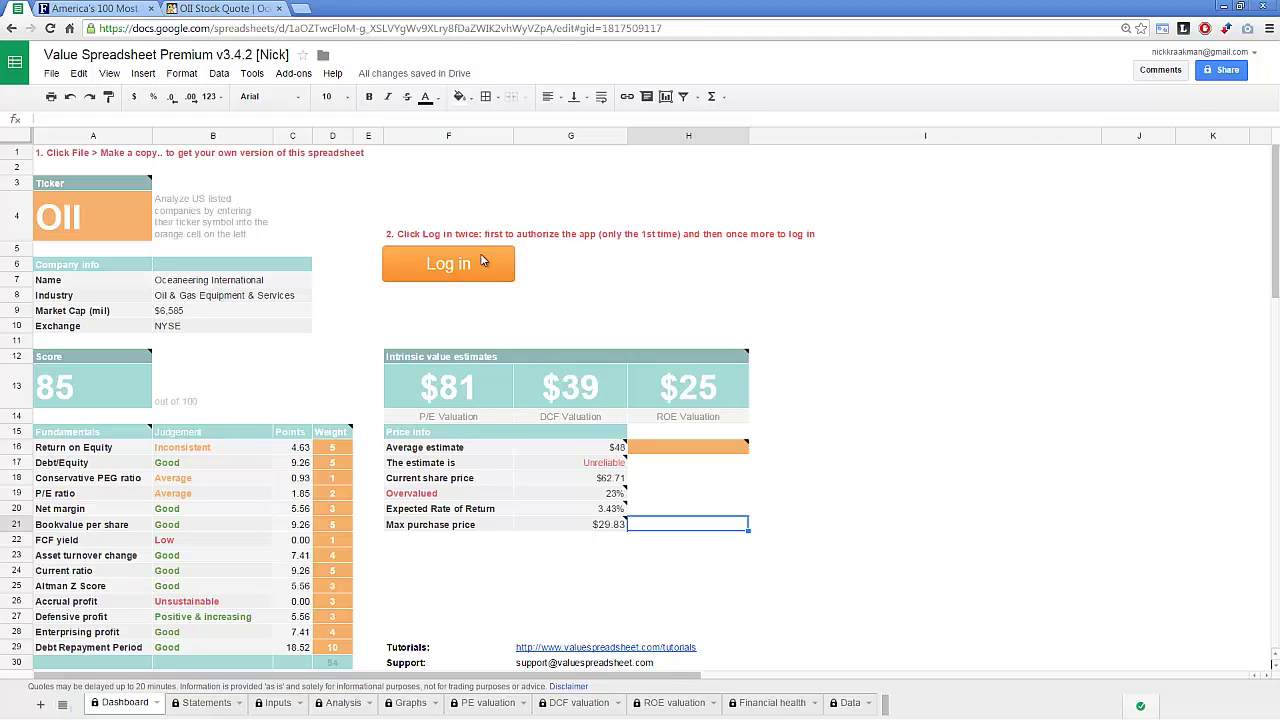
pyautogui.click(90, 221)
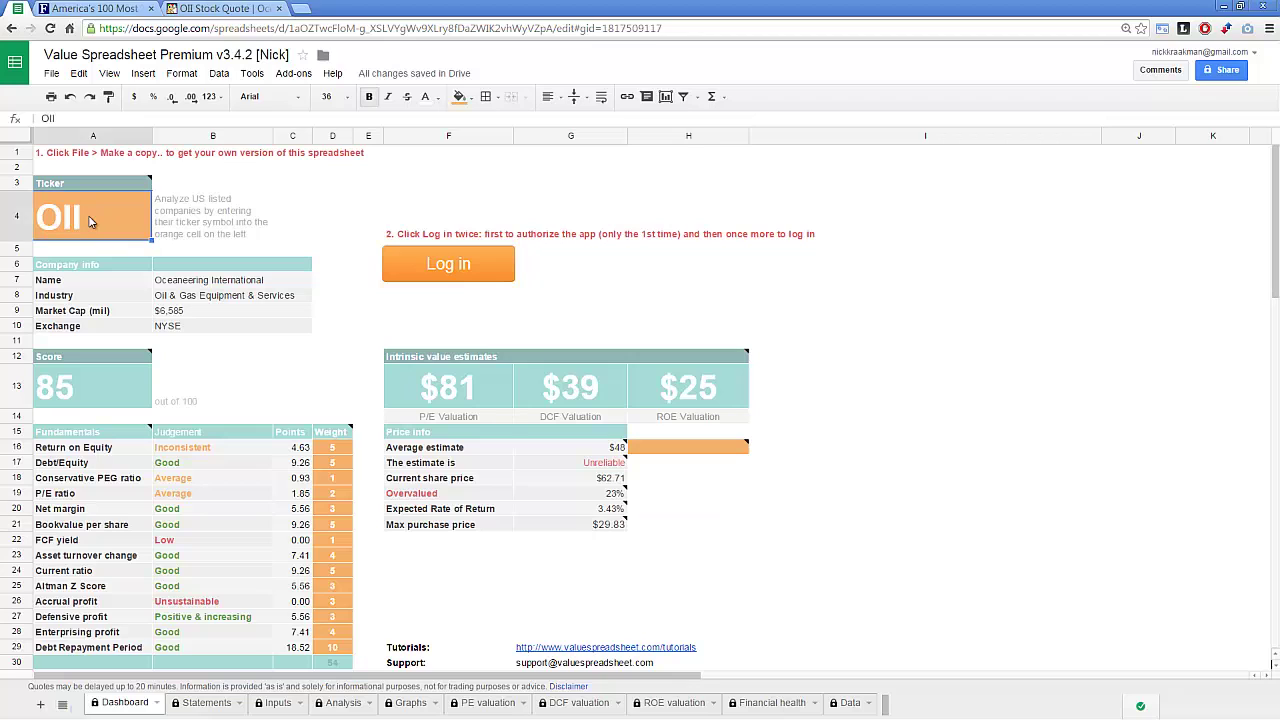
pyautogui.click(465, 263)
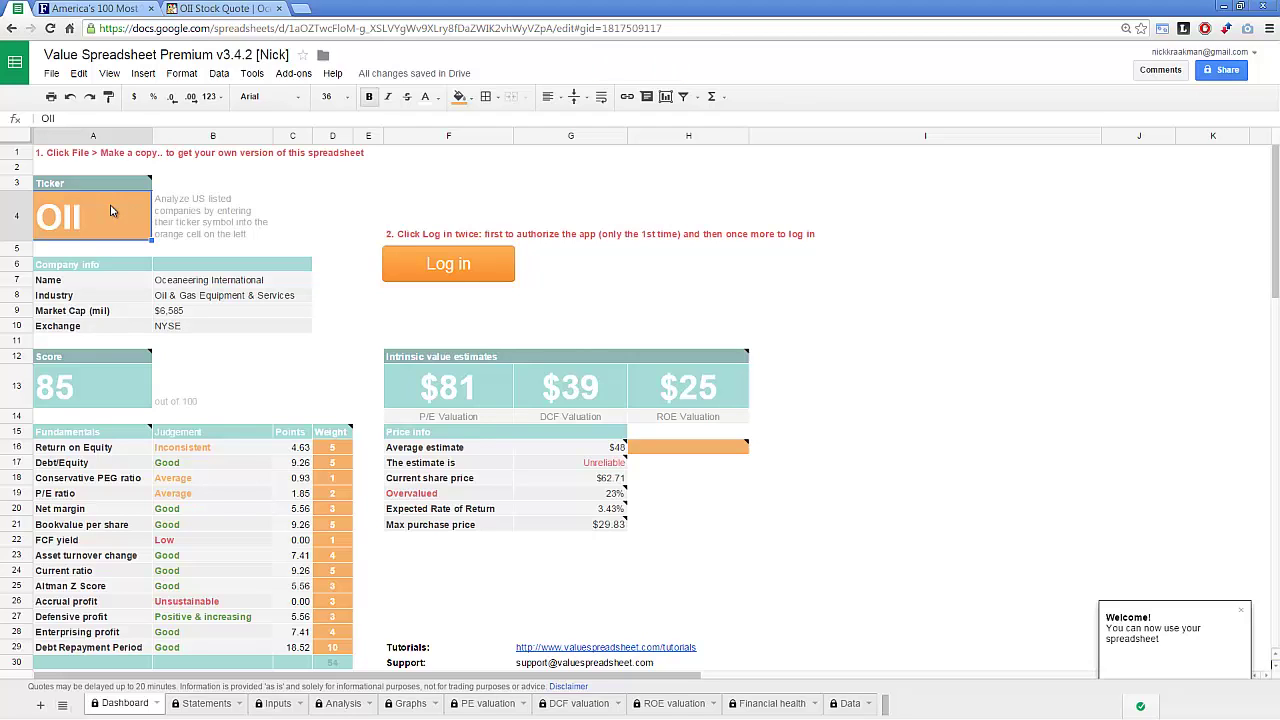
# Analyze a different company by entering dlb as the Dashboard ticker
pyautogui.write('dlb')
pyautogui.press('Return')
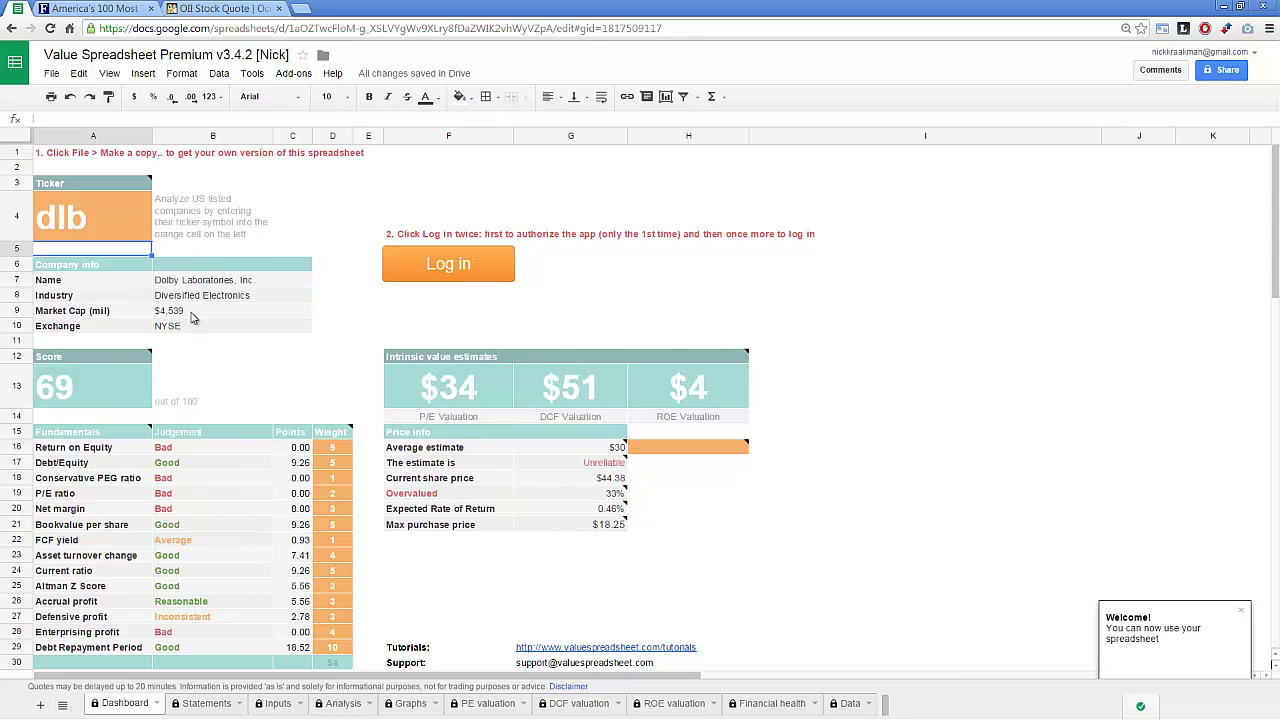
pyautogui.scroll(-1, 123, 191)
# Set the Dashboard ticker to OII and select the company's overall score
pyautogui.click(123, 193)
pyautogui.write('OII')
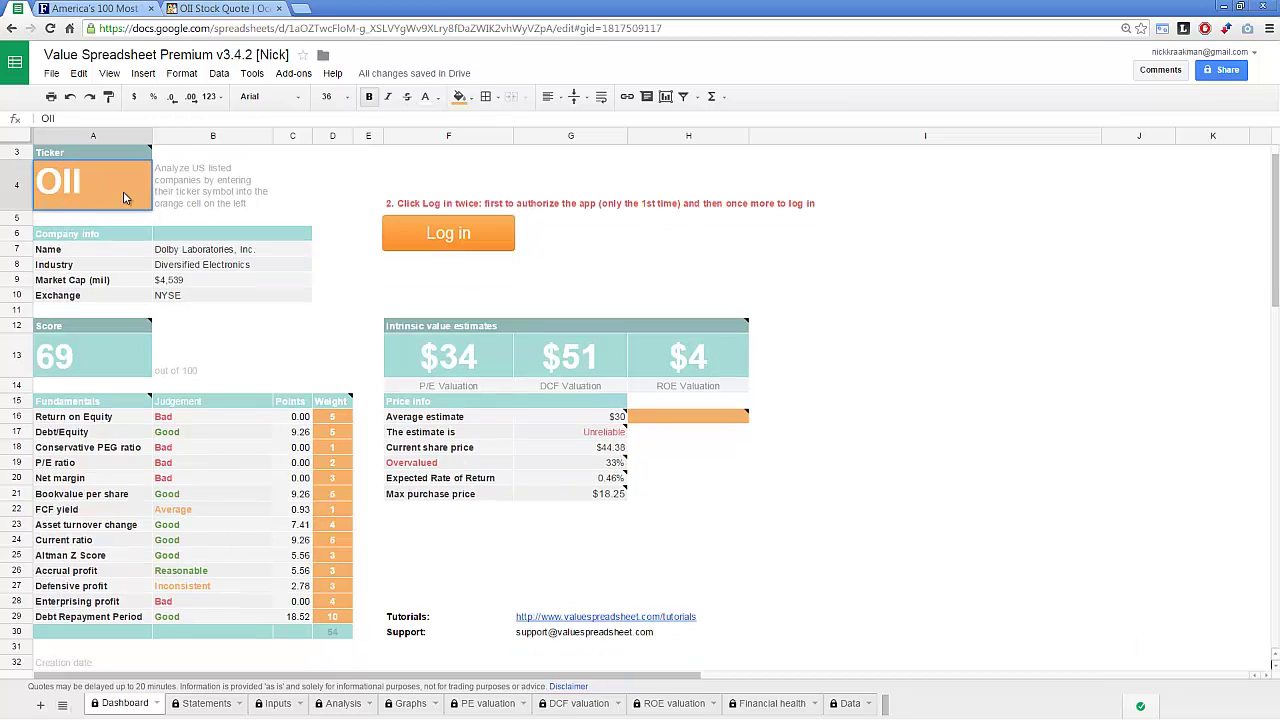
pyautogui.press('Return')
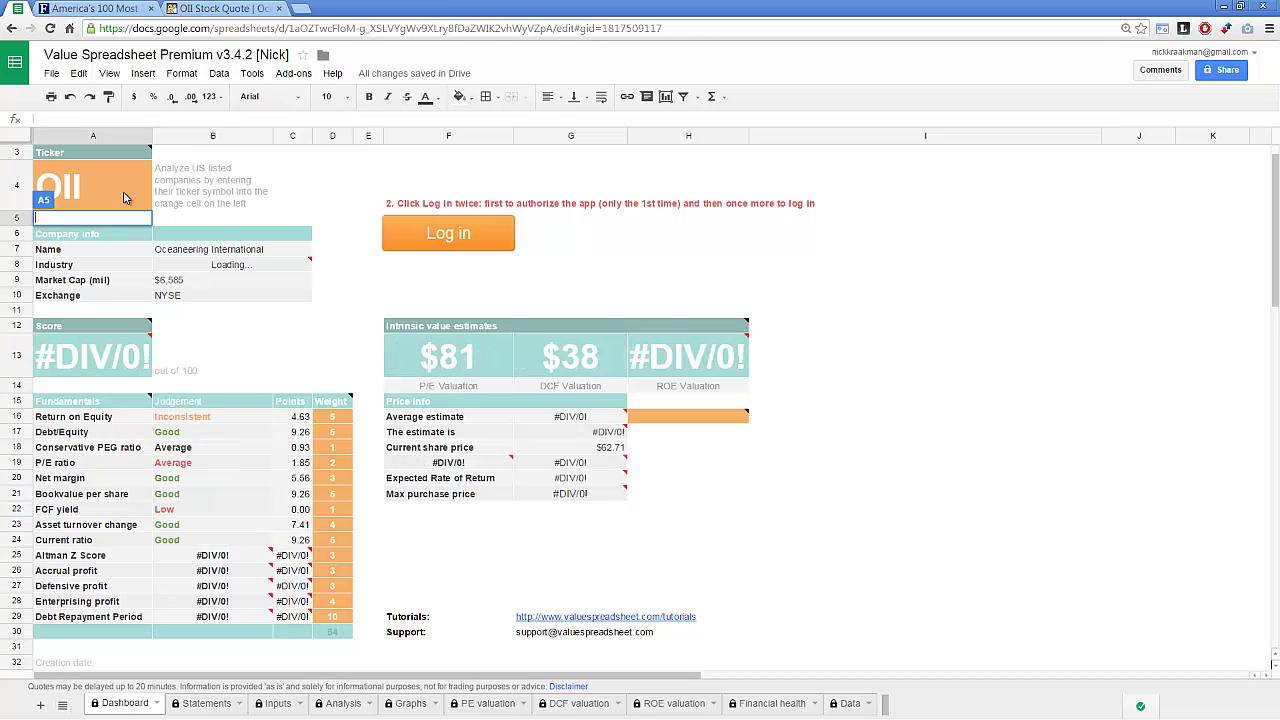
pyautogui.click(61, 364)
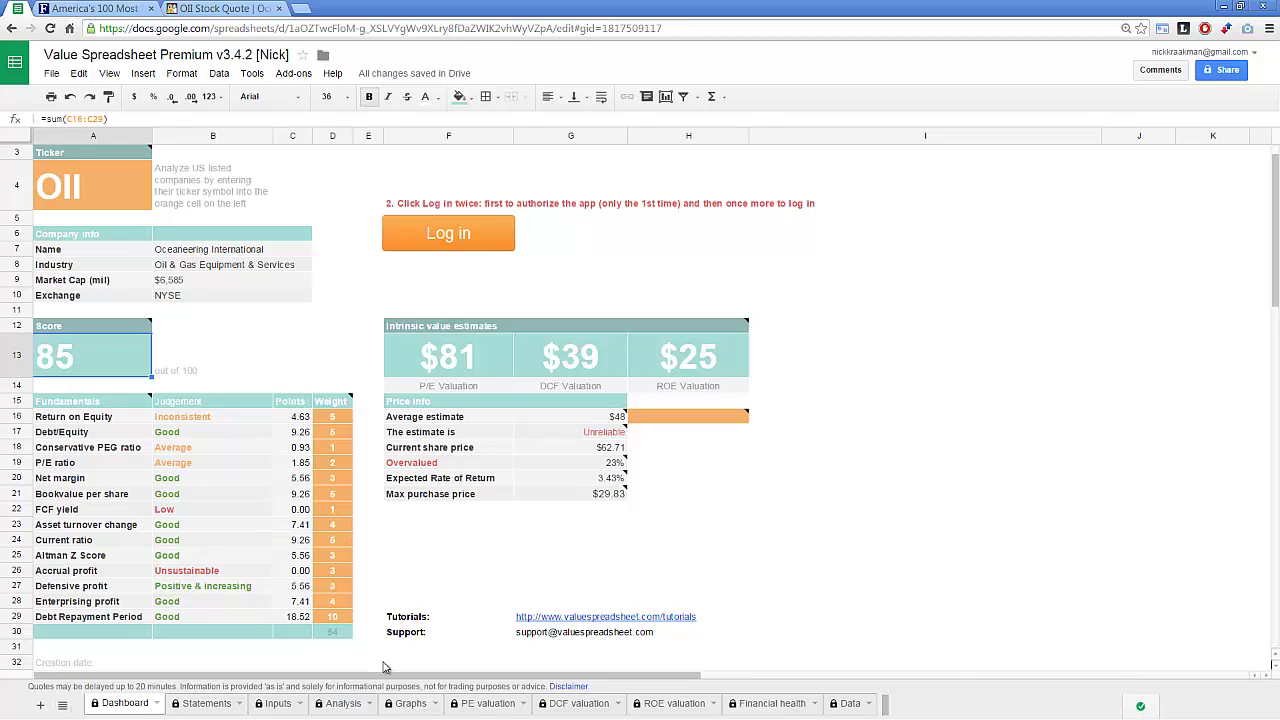
# On the Graphs sheet, examine the earnings and FCF per share, return on equity, return on assets, net margin and book value charts
pyautogui.click(415, 704)
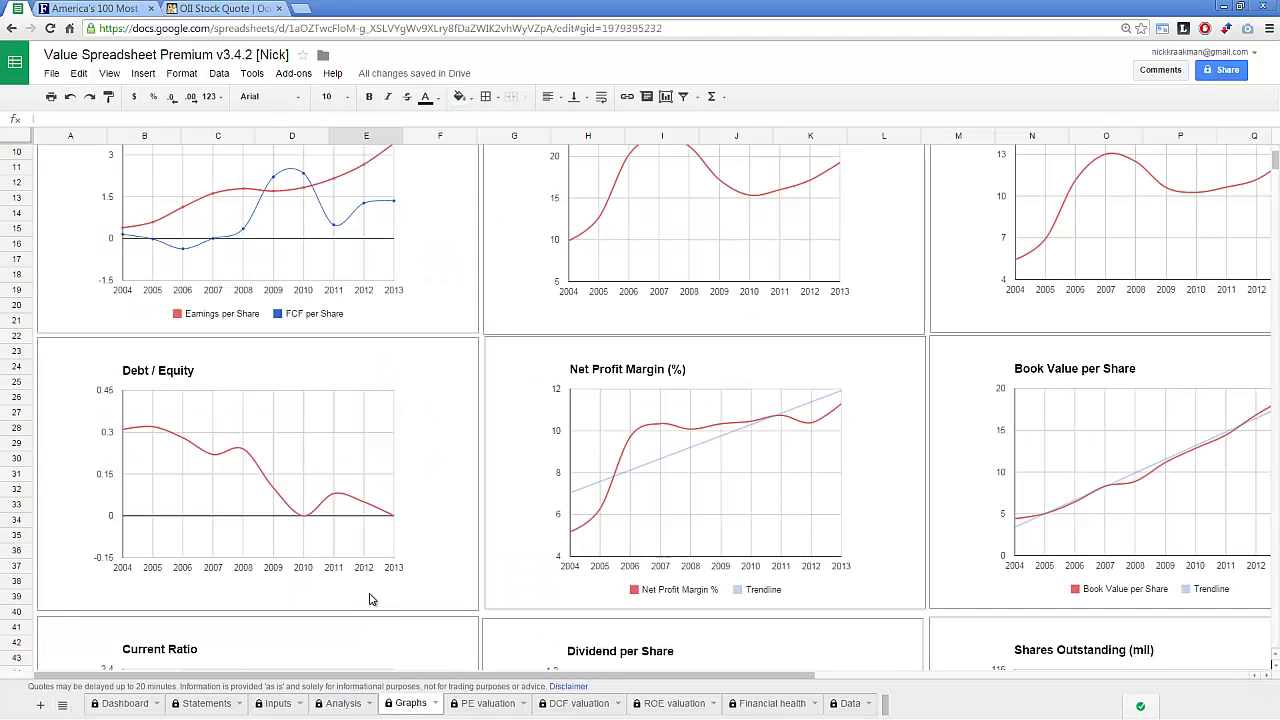
pyautogui.scroll(3, 460, 521)
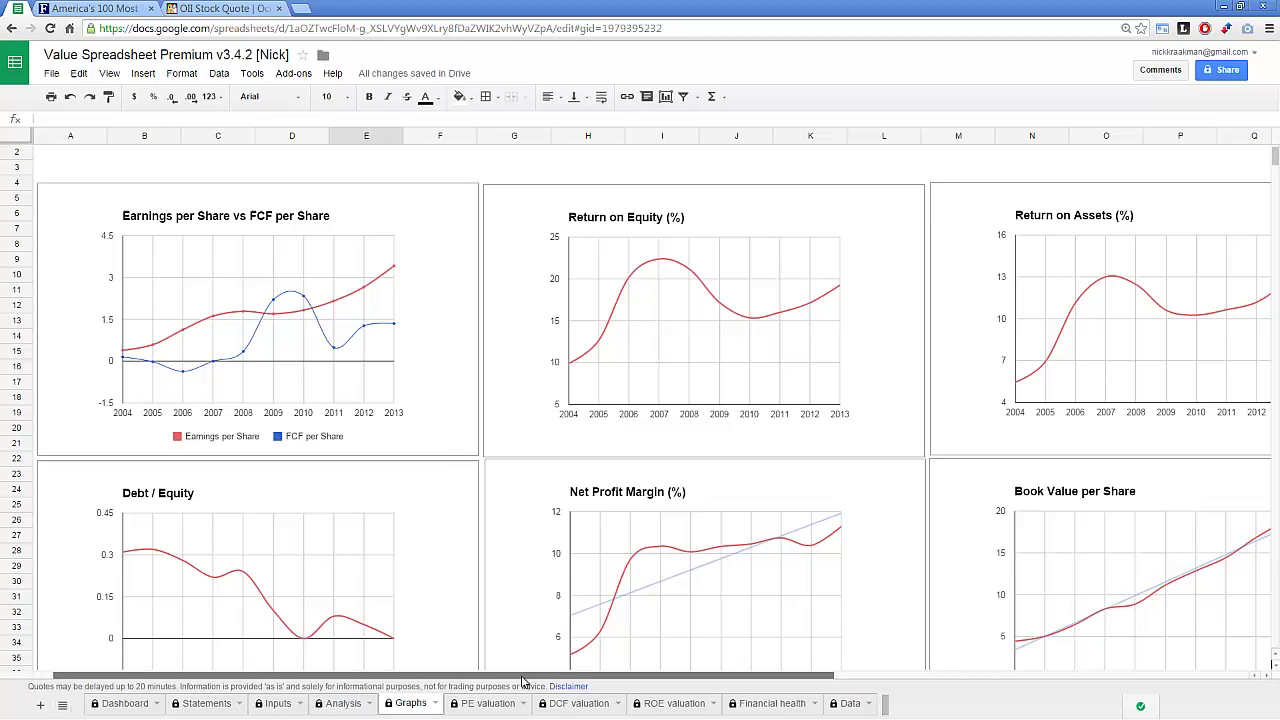
pyautogui.moveTo(522, 681); pyautogui.dragTo(610, 681)
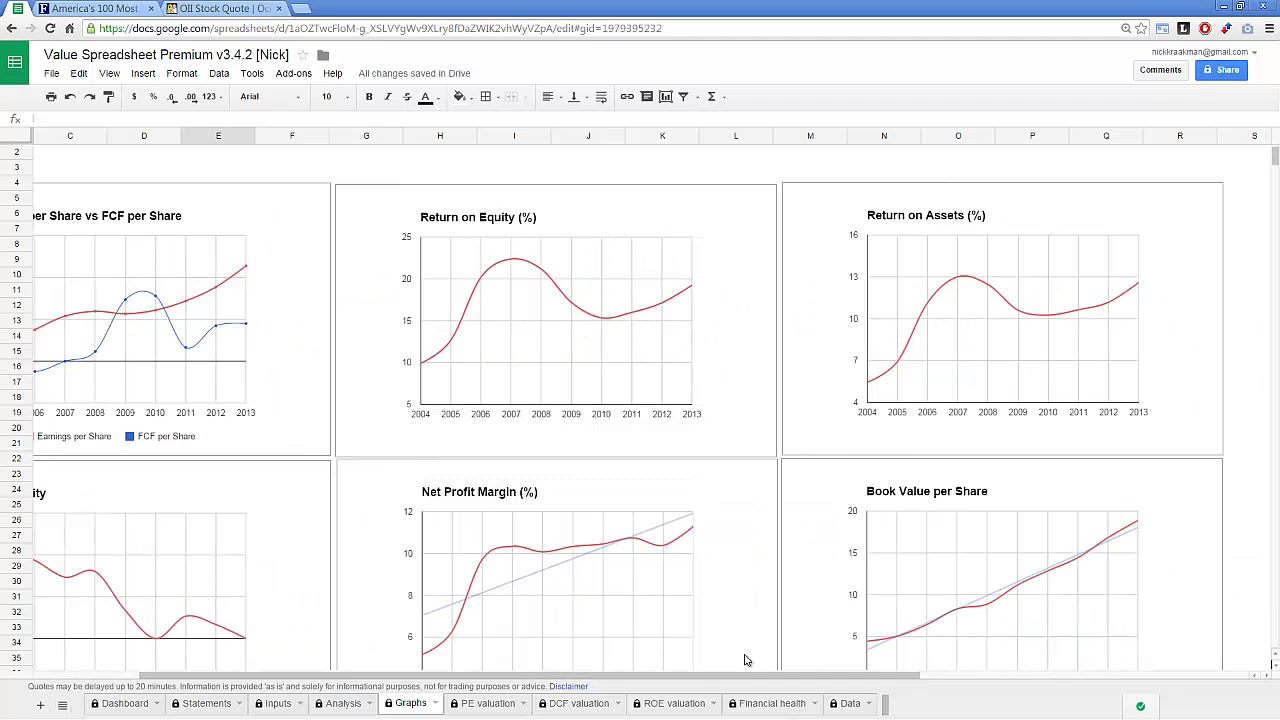
pyautogui.moveTo(765, 676); pyautogui.dragTo(792, 677)
pyautogui.scroll(-2, 787, 513)
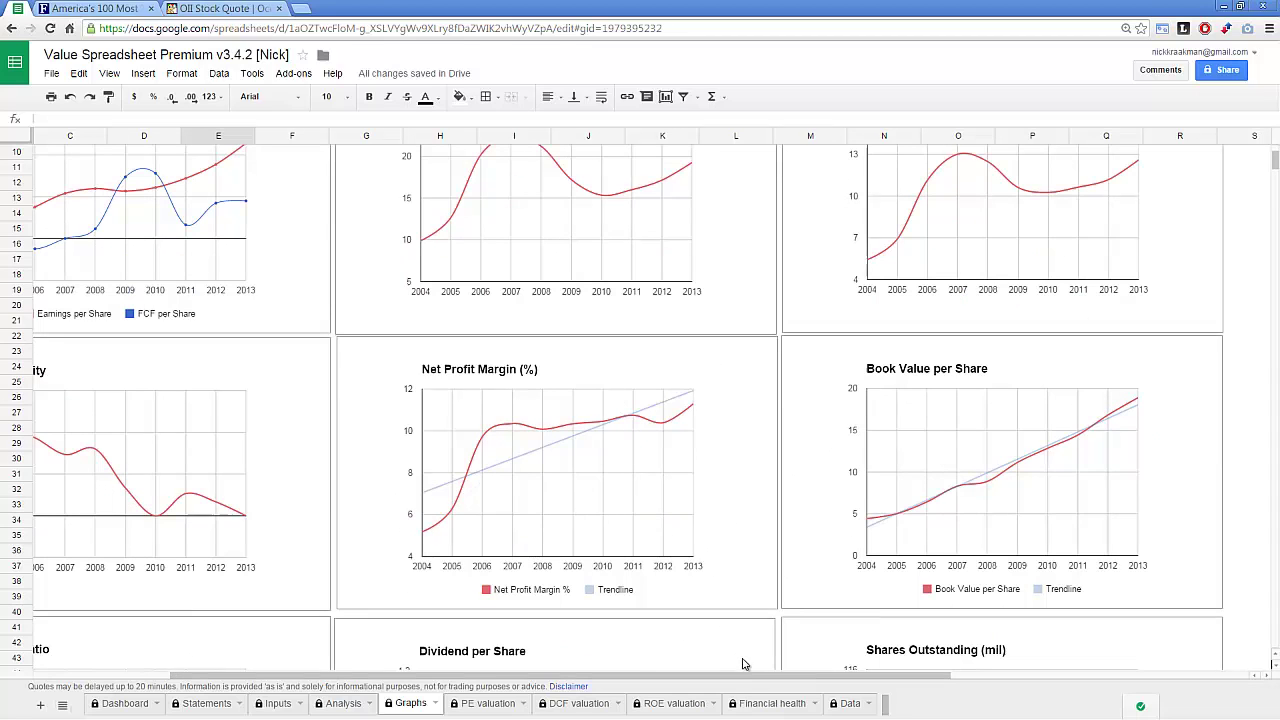
pyautogui.moveTo(745, 678); pyautogui.dragTo(663, 678)
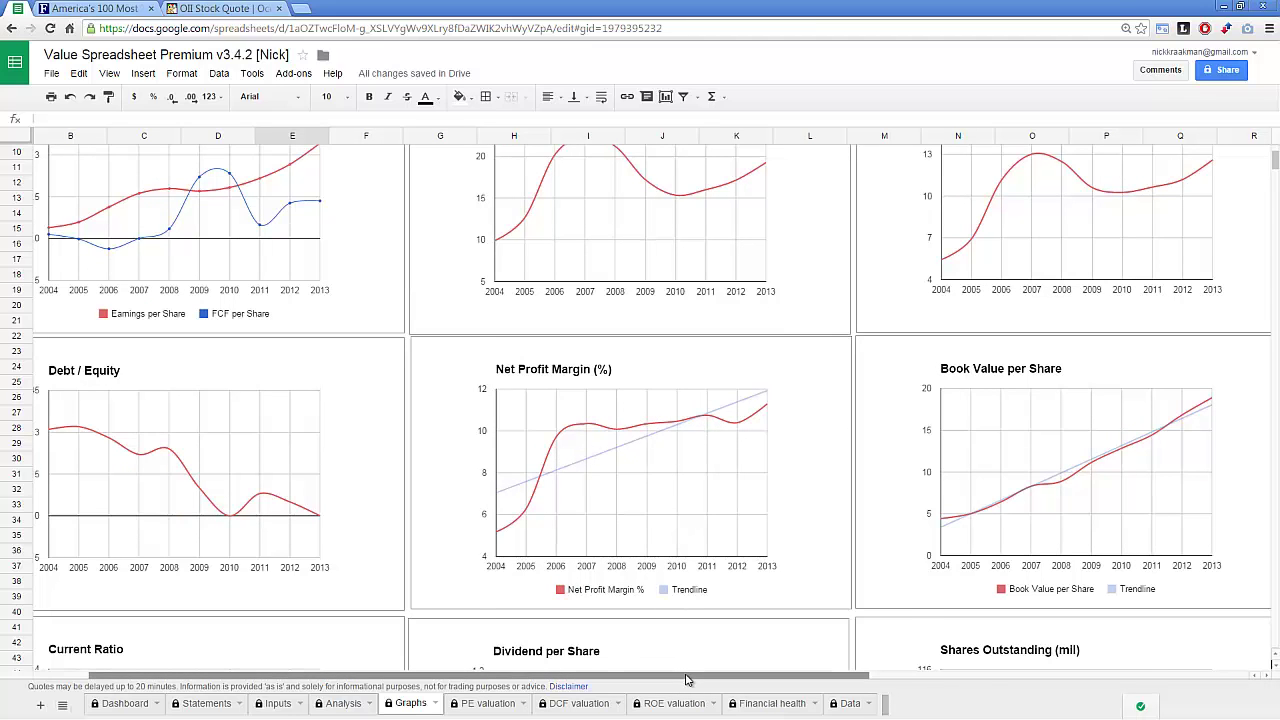
pyautogui.moveTo(690, 677); pyautogui.dragTo(605, 672)
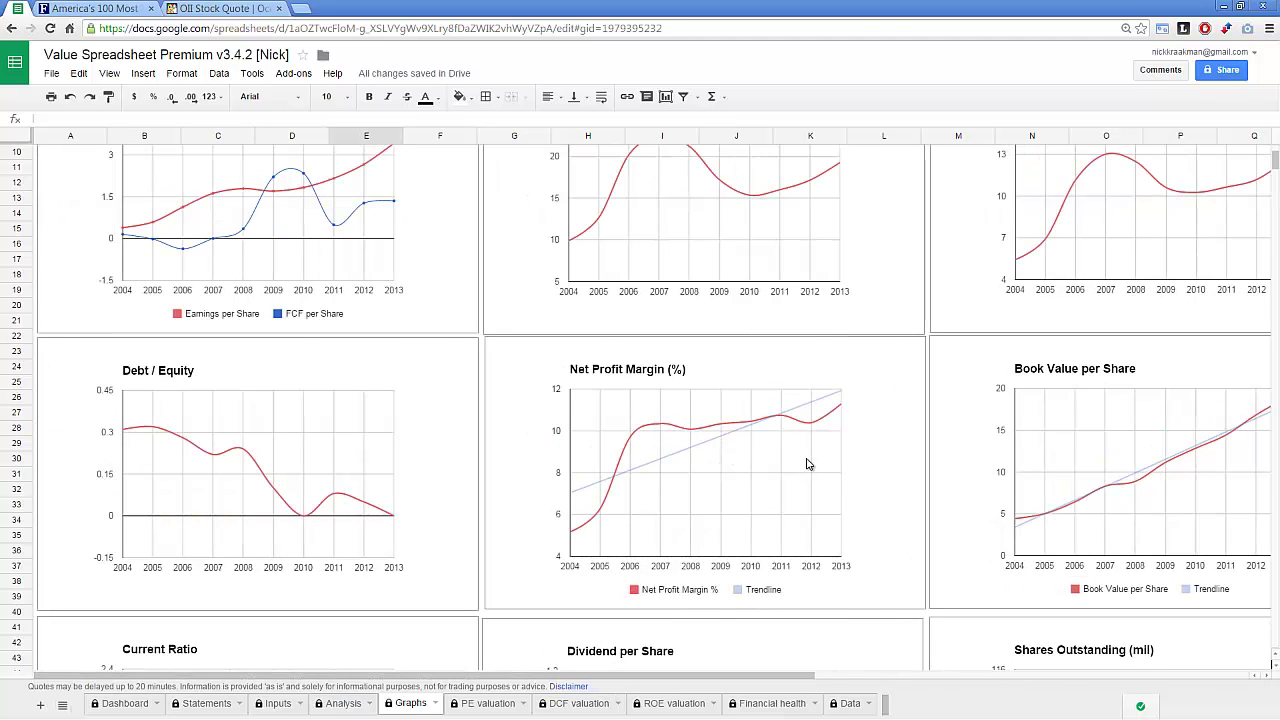
# Examine the debt/equity, current ratio, dividend per share and shares outstanding charts, and compare them with the earnings charts
pyautogui.scroll(-3, 808, 462)
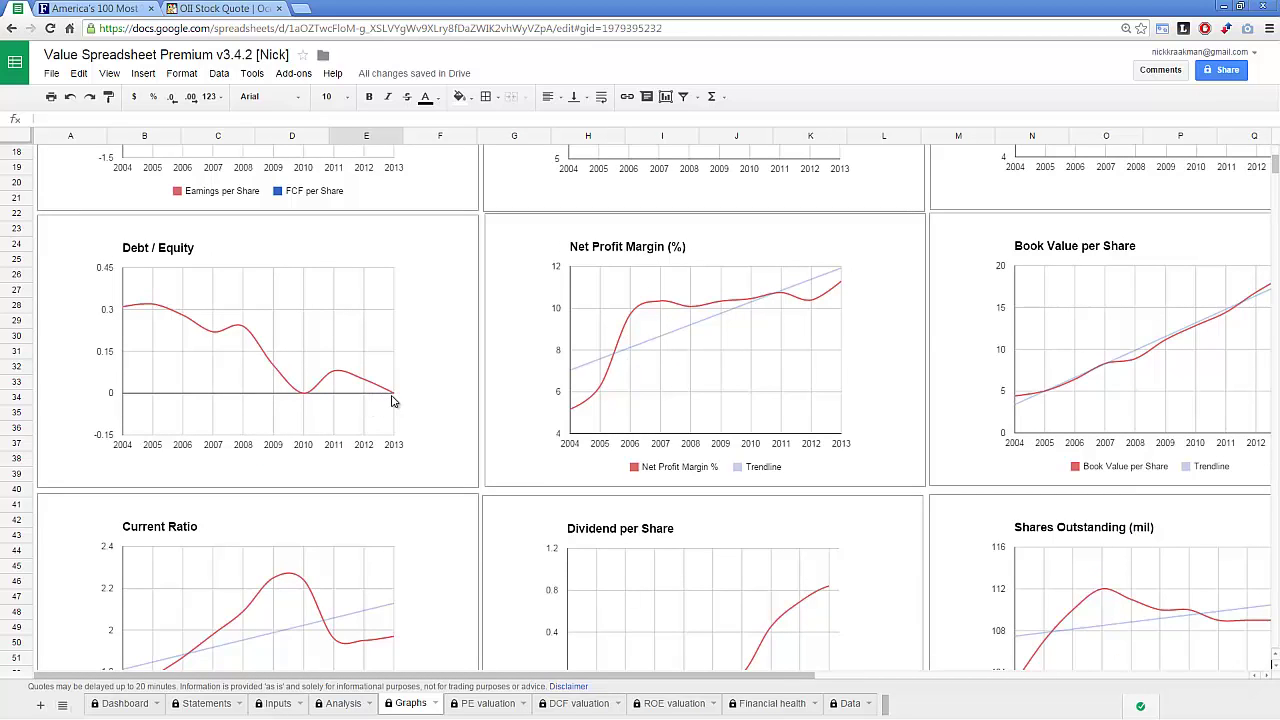
pyautogui.scroll(-3, 448, 400)
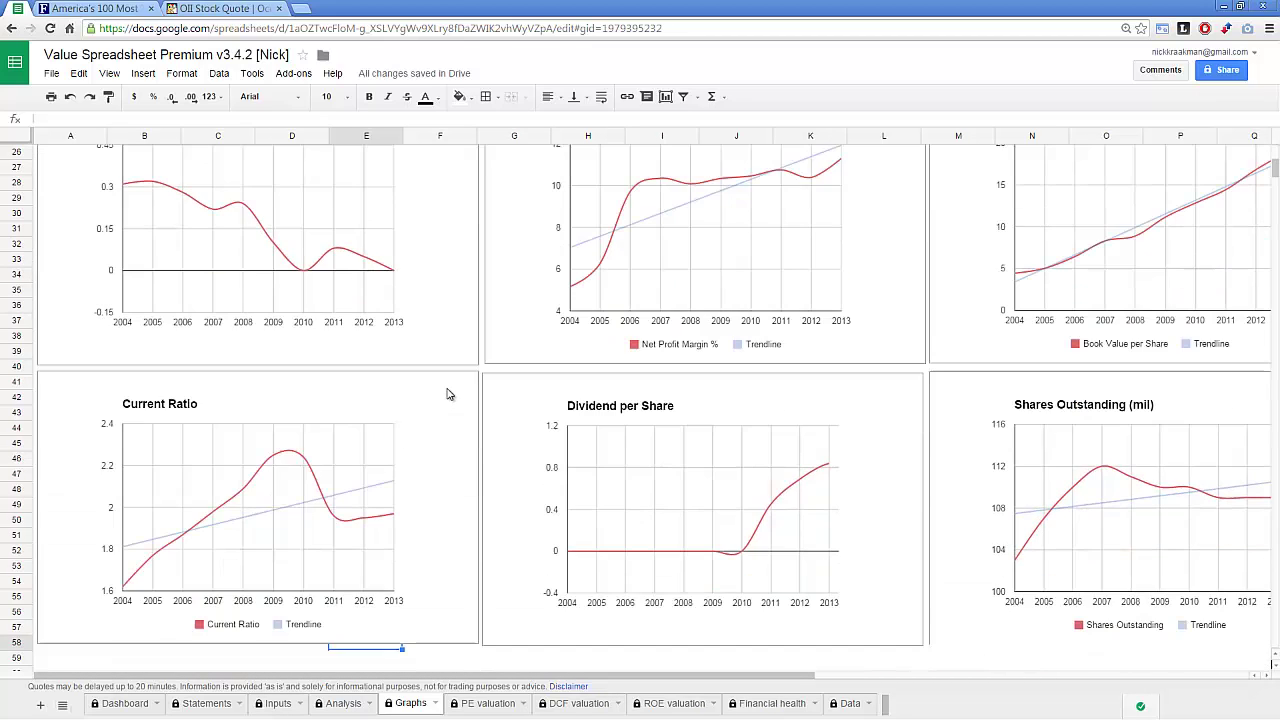
pyautogui.scroll(2, 455, 395)
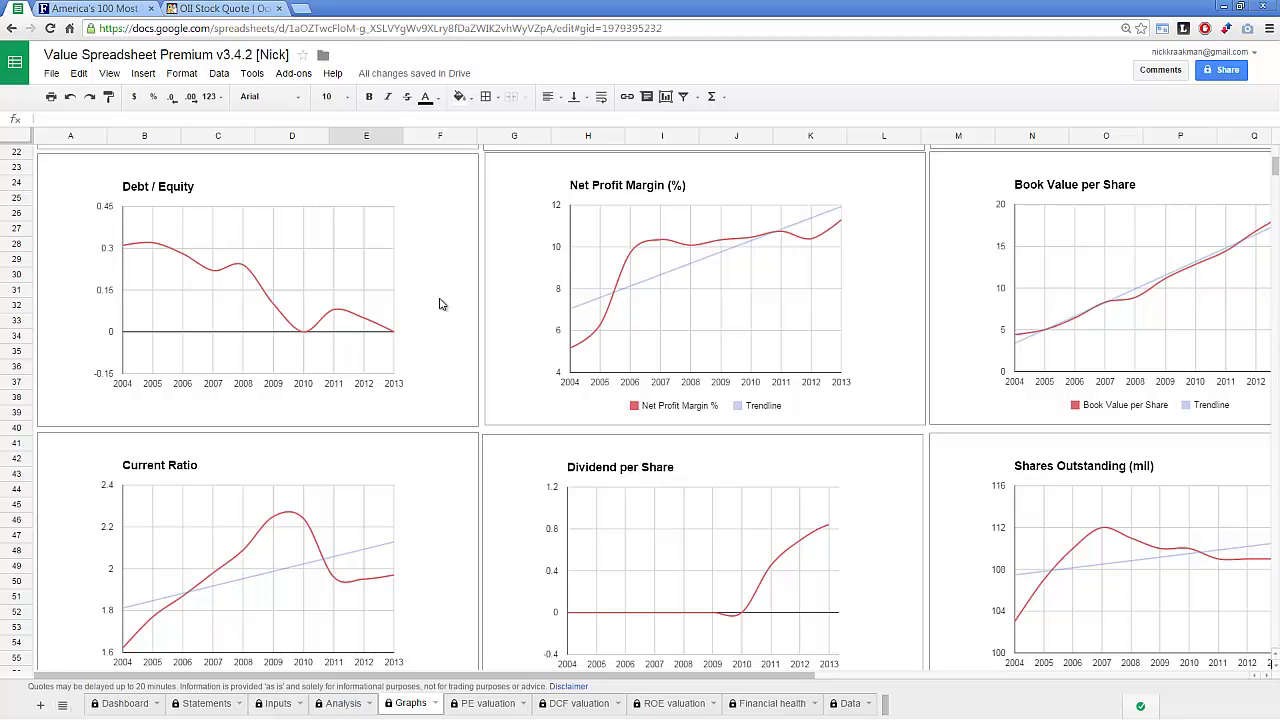
pyautogui.scroll(5, 440, 304)
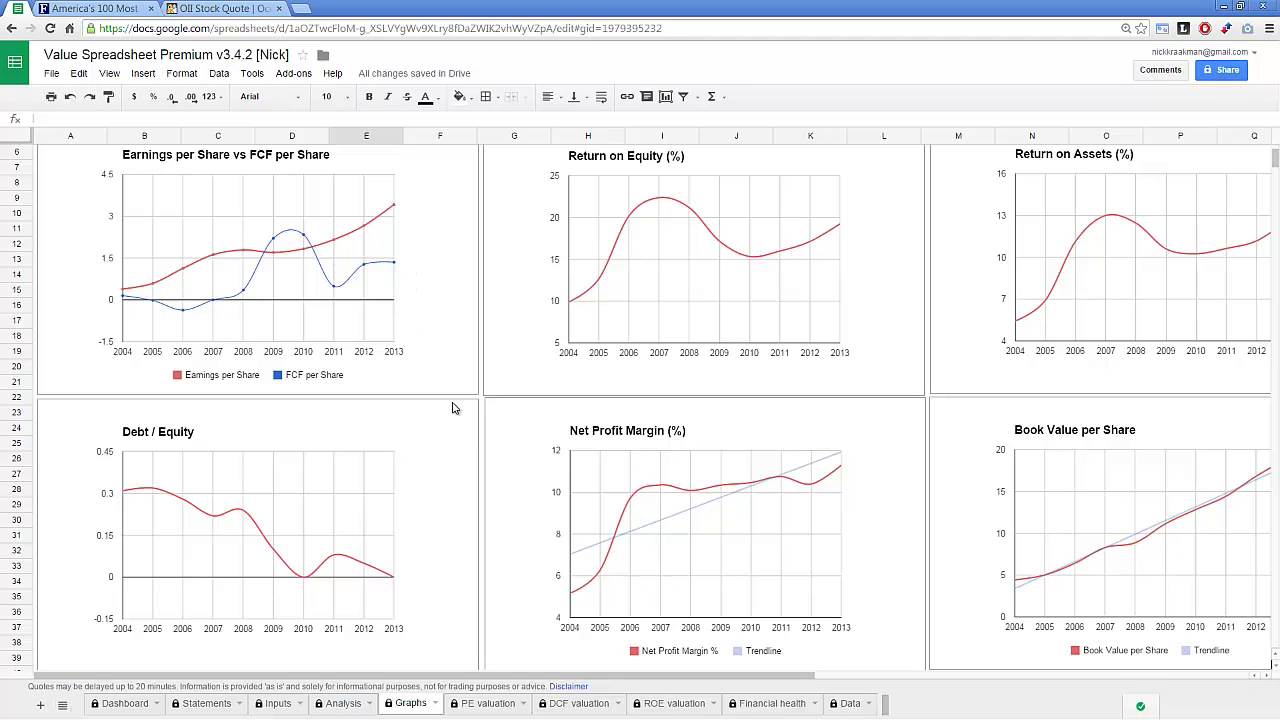
pyautogui.scroll(-6, 458, 410)
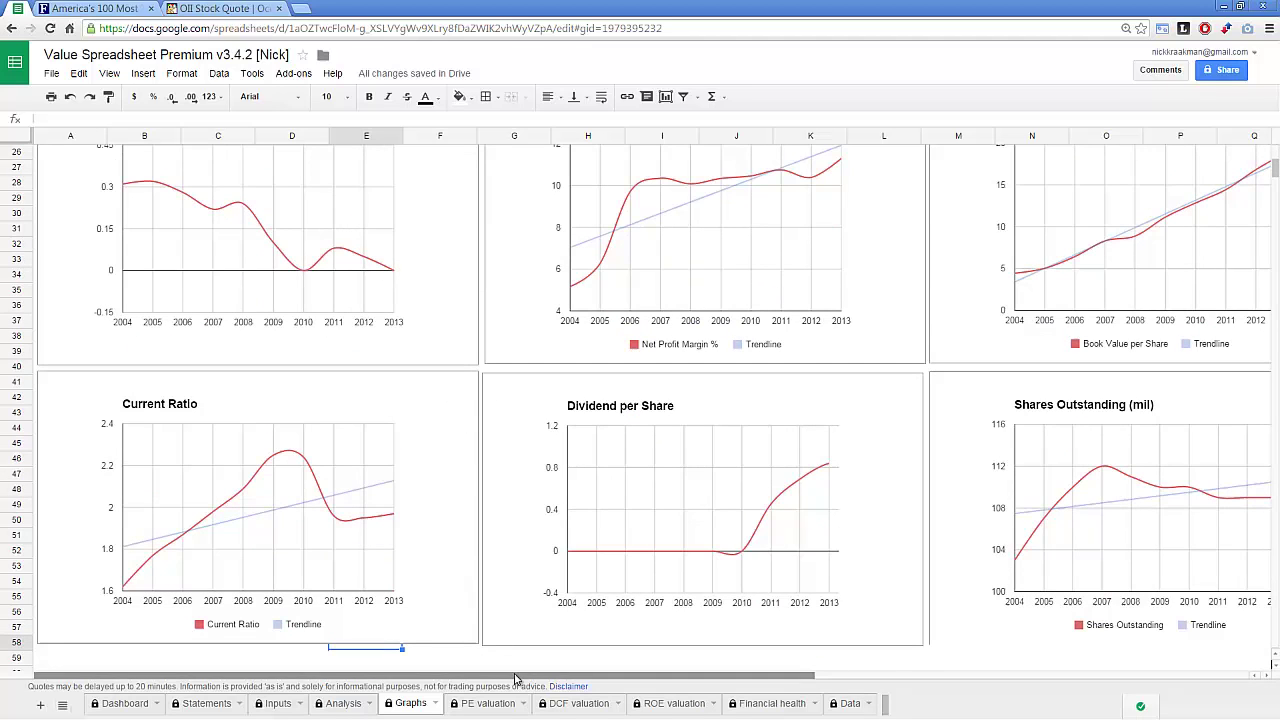
pyautogui.moveTo(510, 677); pyautogui.dragTo(403, 692)
pyautogui.scroll(7, 610, 608)
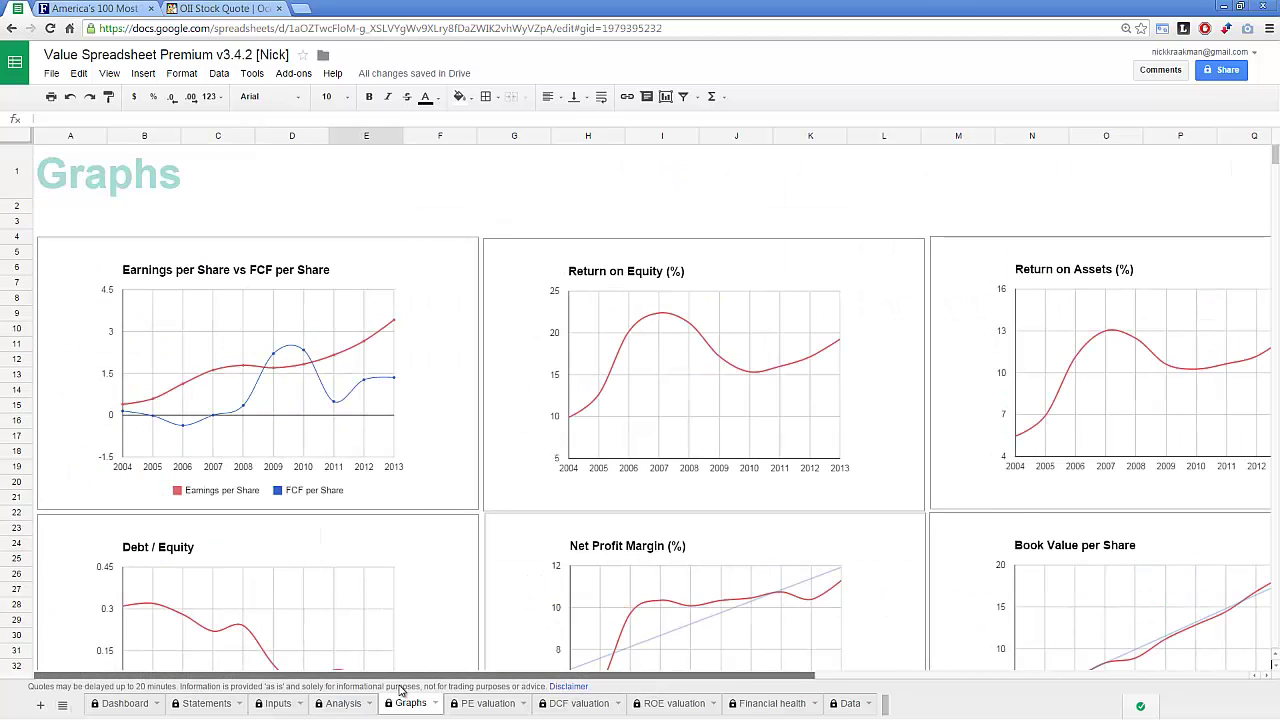
# Return to the Dashboard sheet and select the P/E valuation figure under the intrinsic value estimates
pyautogui.click(117, 705)
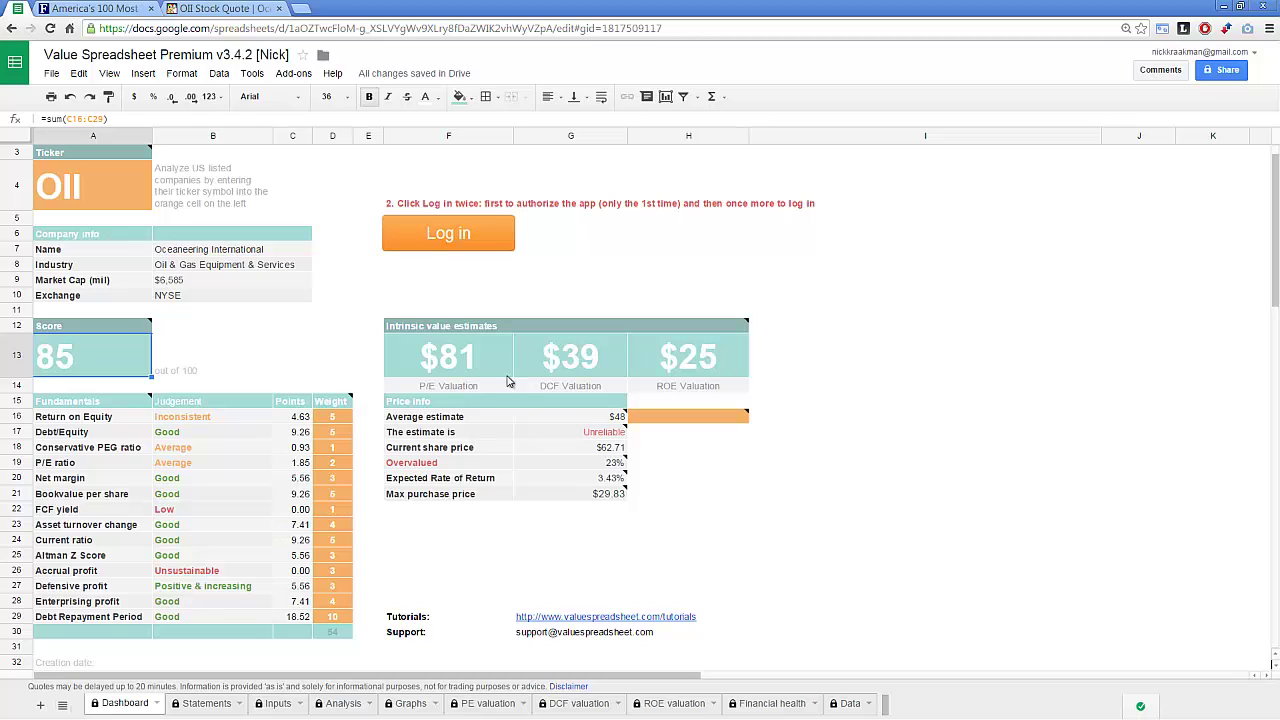
pyautogui.click(460, 390)
pyautogui.click(461, 372)
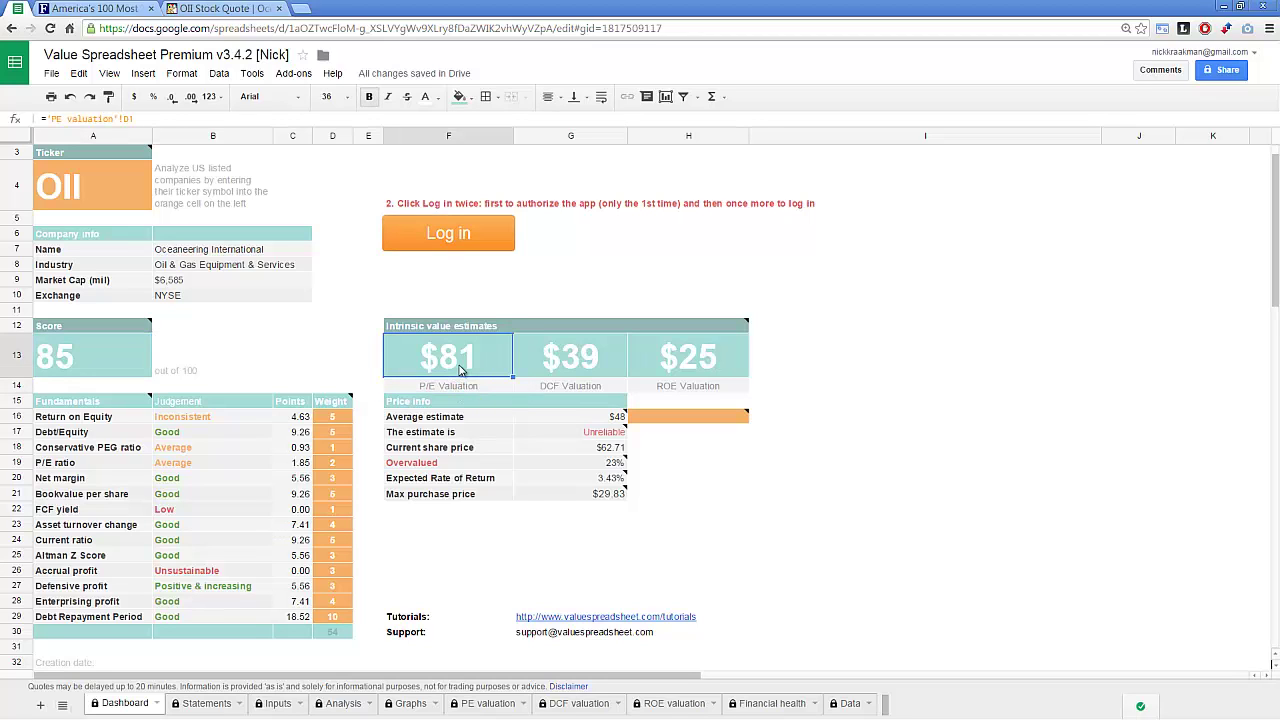
# Select the DCF valuation figure on the Dashboard and check the earnings versus FCF per share chart on the Graphs sheet
pyautogui.click(571, 396)
pyautogui.click(568, 368)
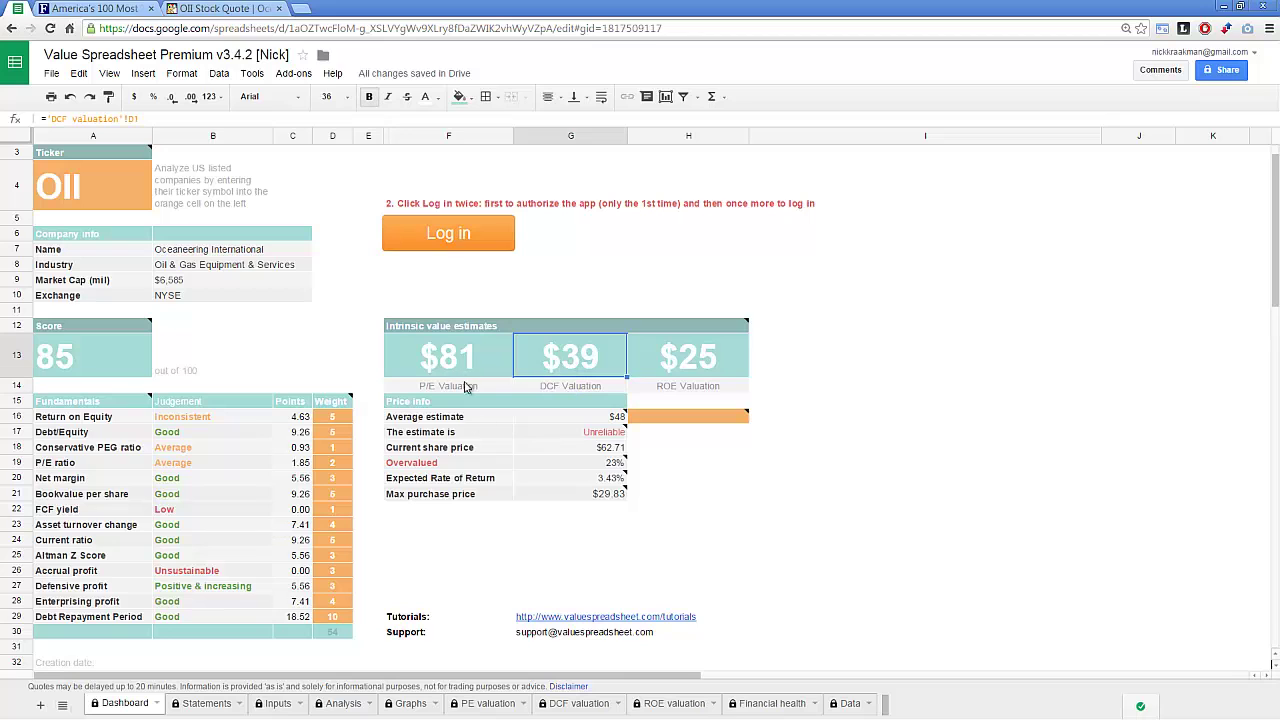
pyautogui.click(408, 703)
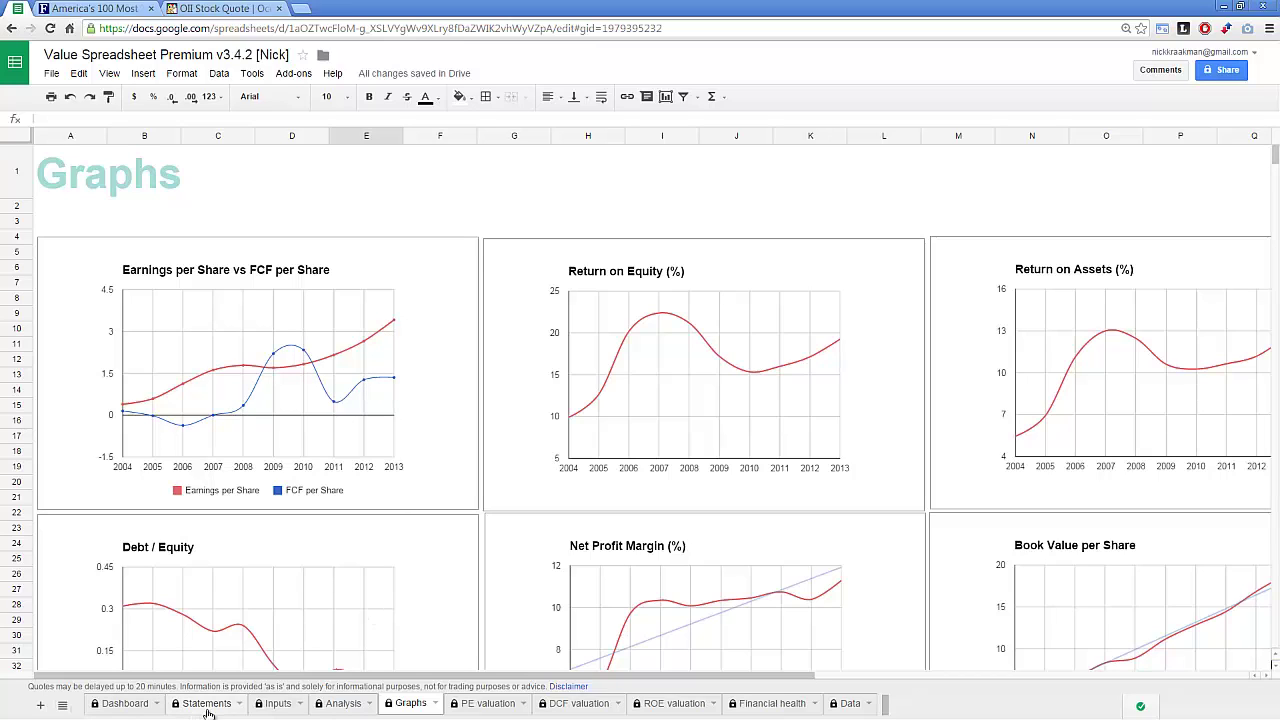
# Return to the Dashboard sheet and compare the P/E, DCF and ROE valuation figures under the intrinsic value estimates
pyautogui.click(118, 703)
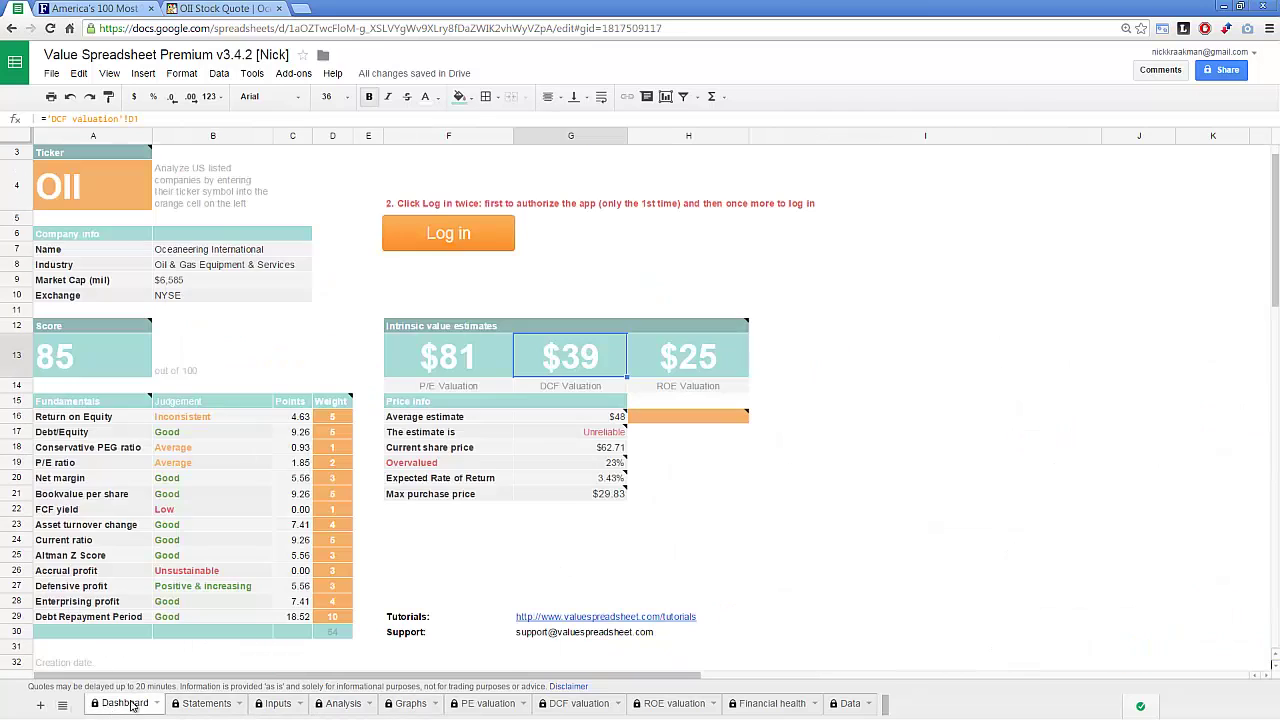
pyautogui.click(472, 366)
pyautogui.click(548, 353)
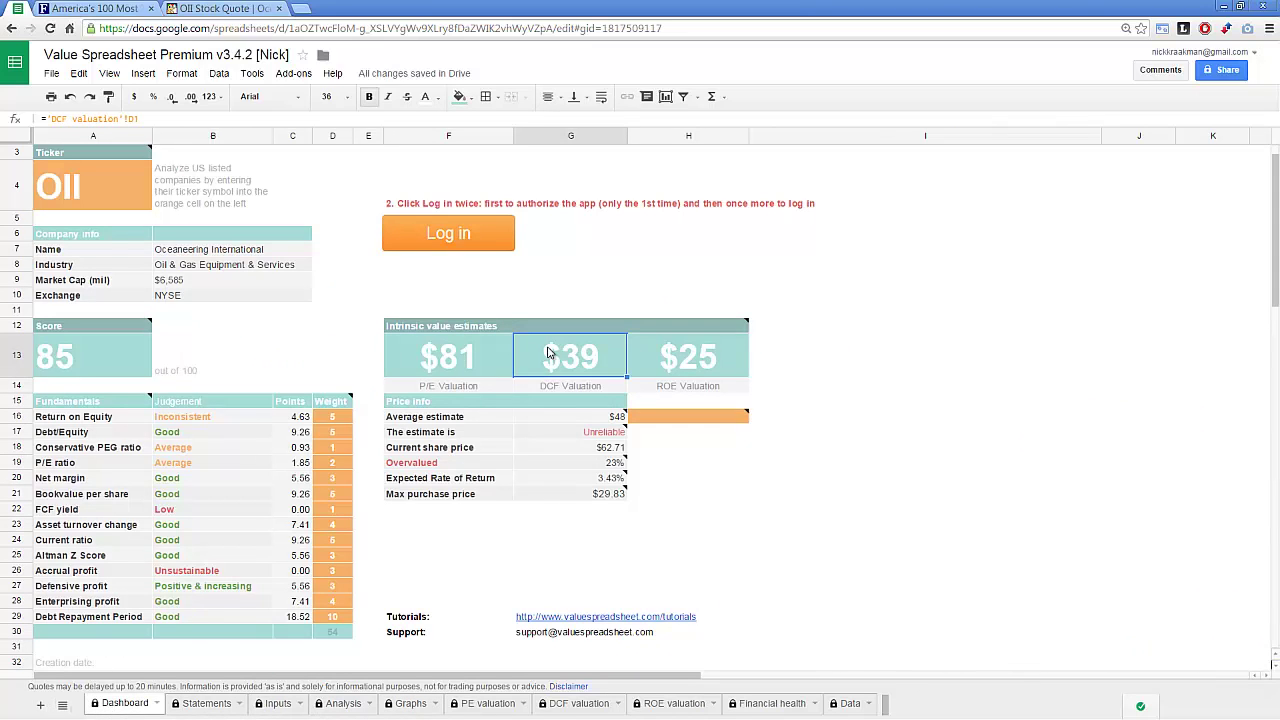
pyautogui.click(714, 362)
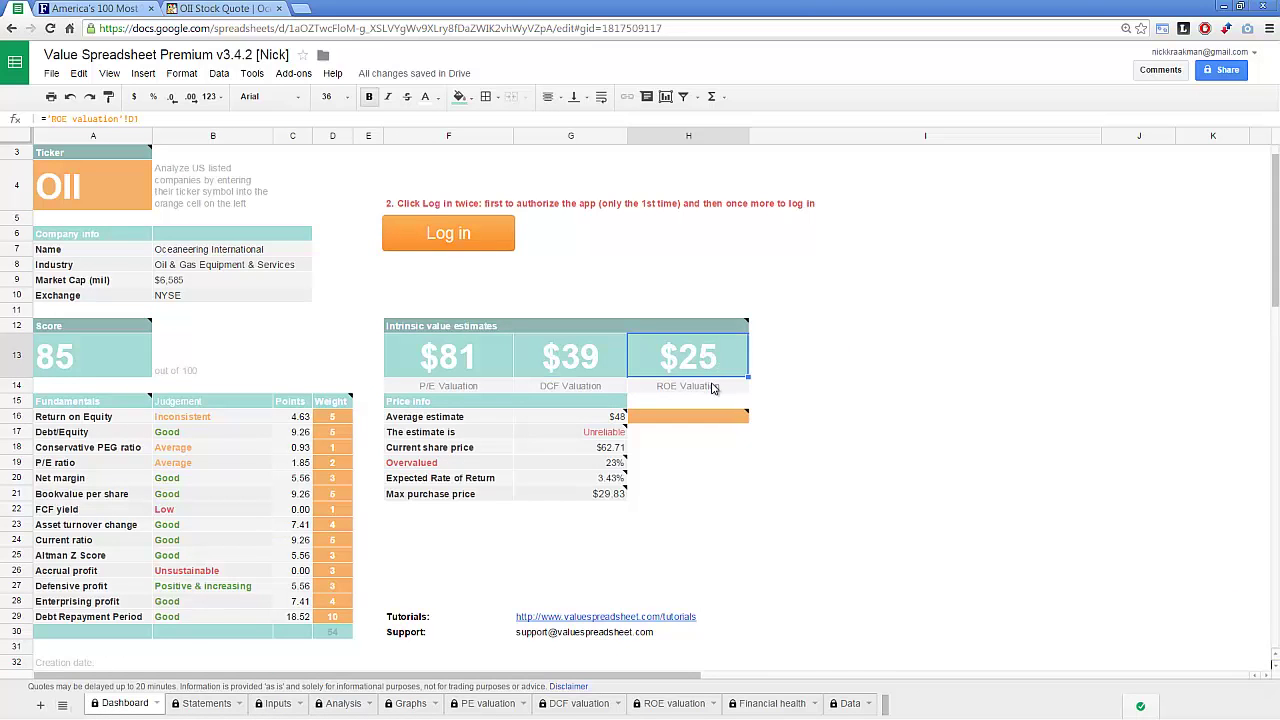
pyautogui.click(713, 388)
pyautogui.click(707, 354)
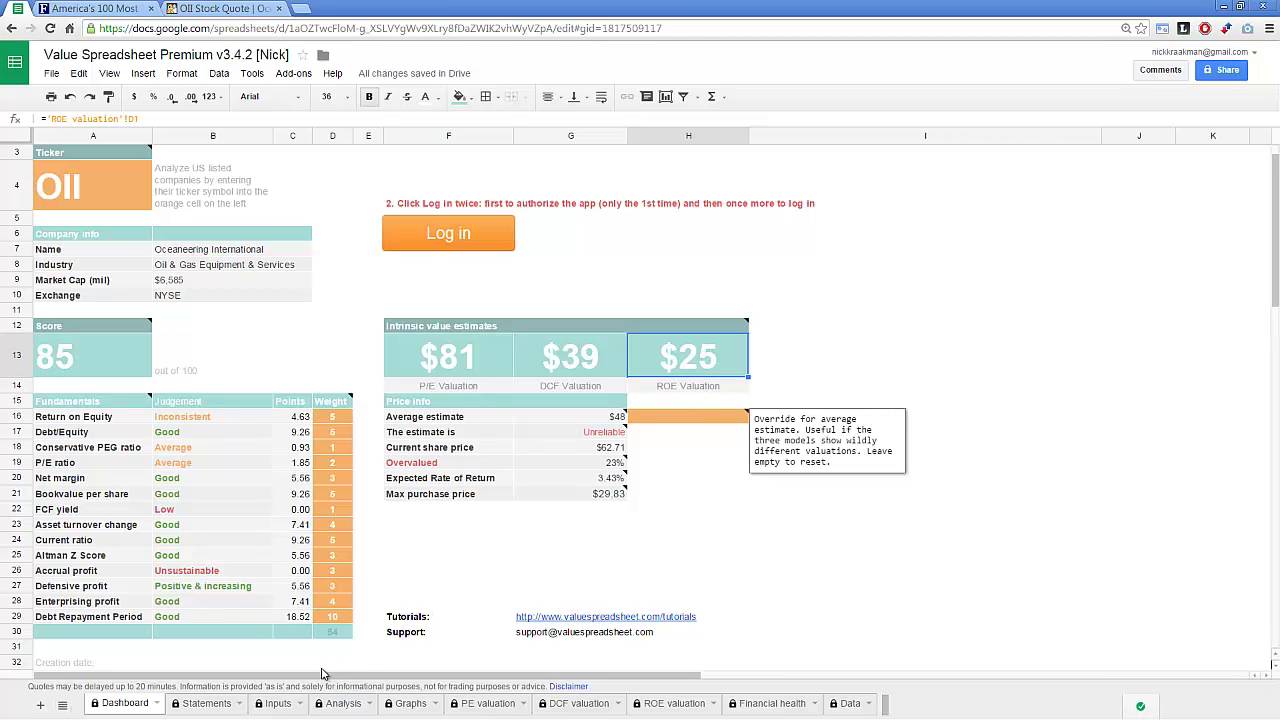
# On the Inputs sheet, read the full note attached to Sustainable Growth Rate + in the valuation inputs
pyautogui.click(278, 704)
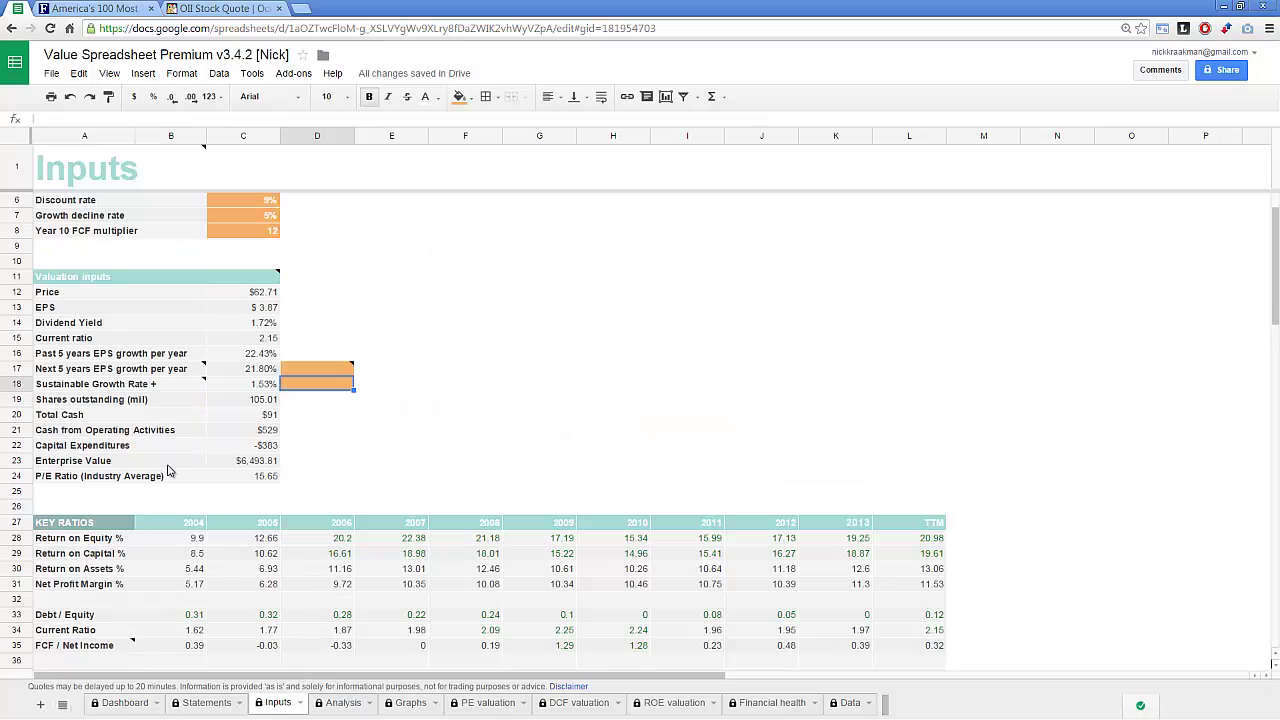
pyautogui.moveTo(150, 389)
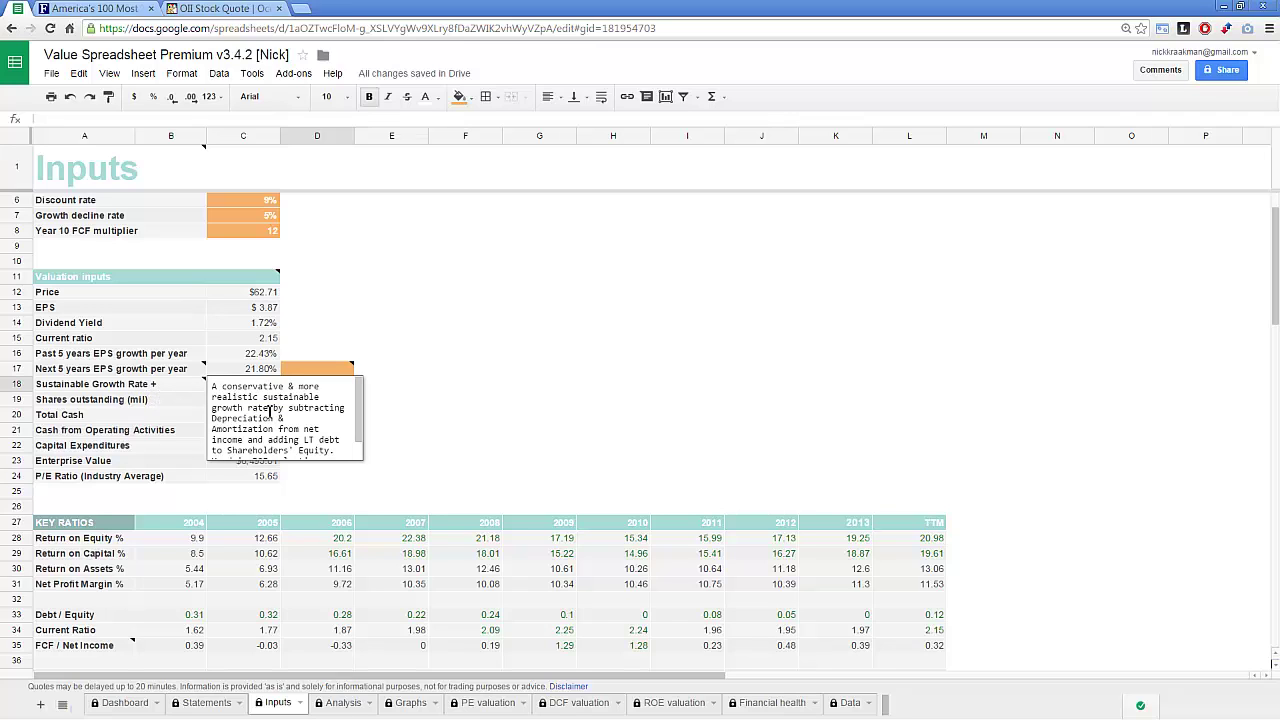
pyautogui.scroll(-1, 357, 426)
pyautogui.scroll(1, 359, 428)
pyautogui.scroll(-1, 359, 428)
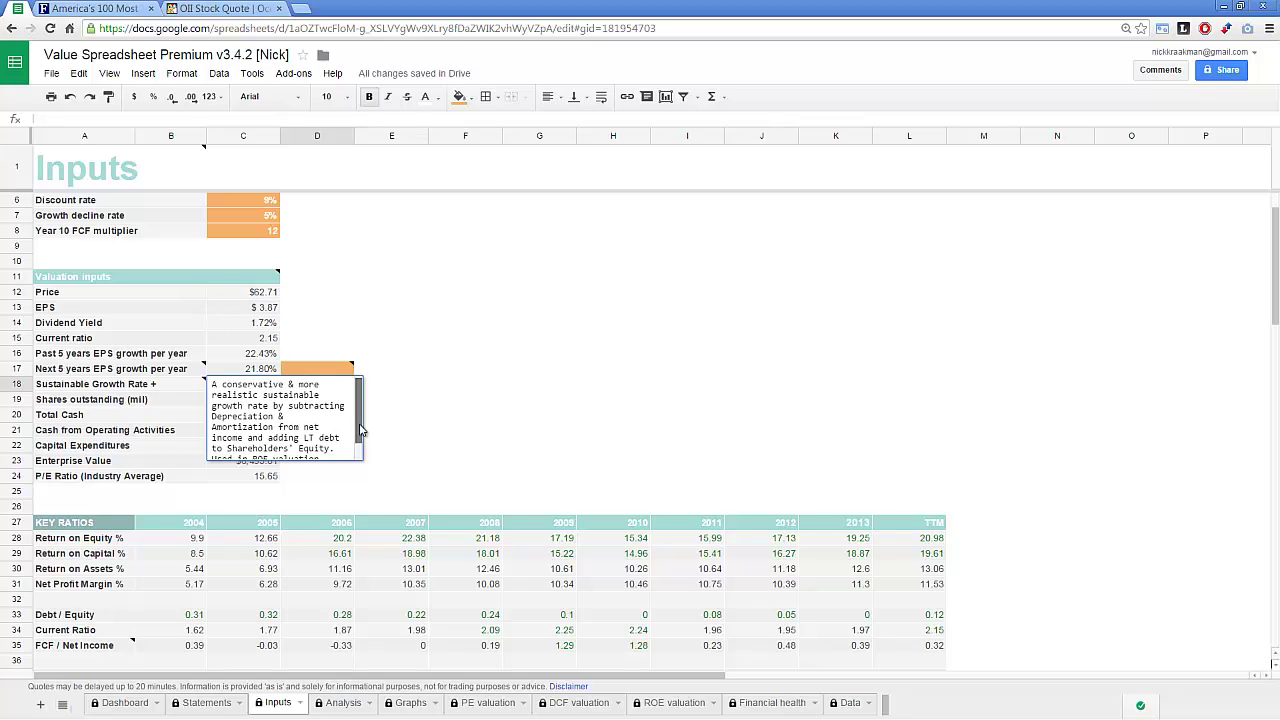
pyautogui.moveTo(361, 430); pyautogui.dragTo(366, 444)
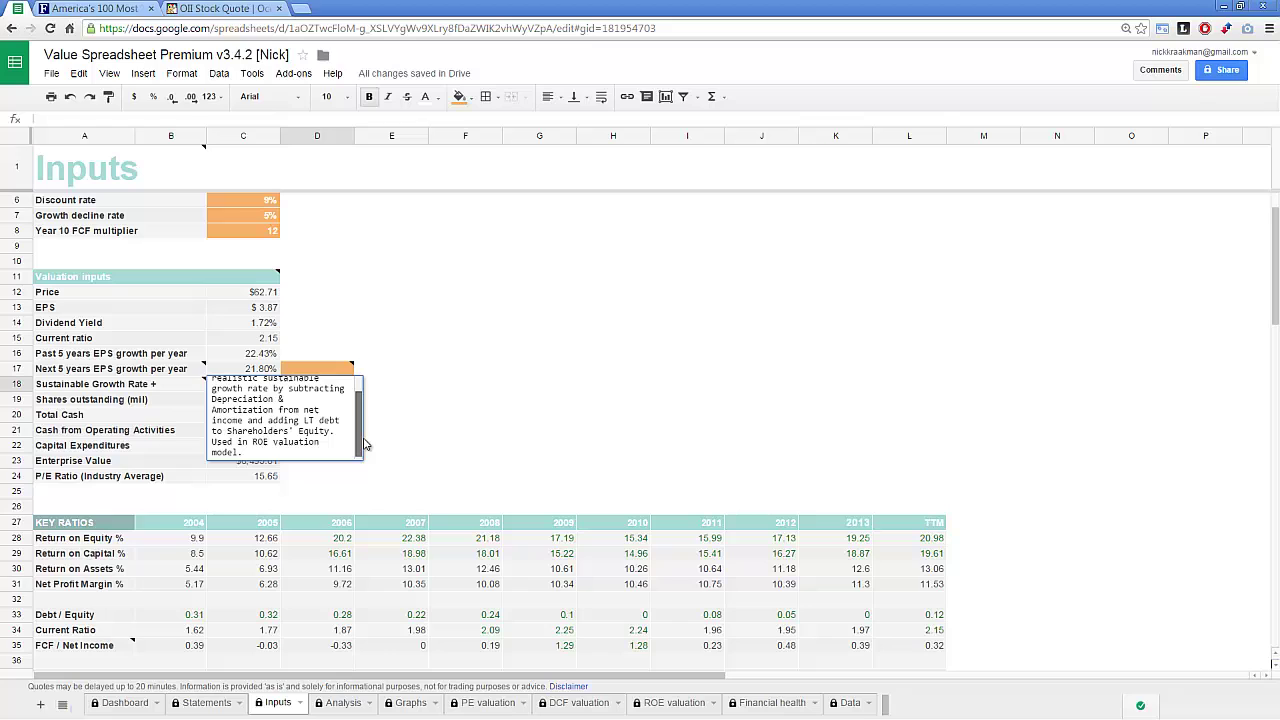
pyautogui.scroll(-1, 365, 444)
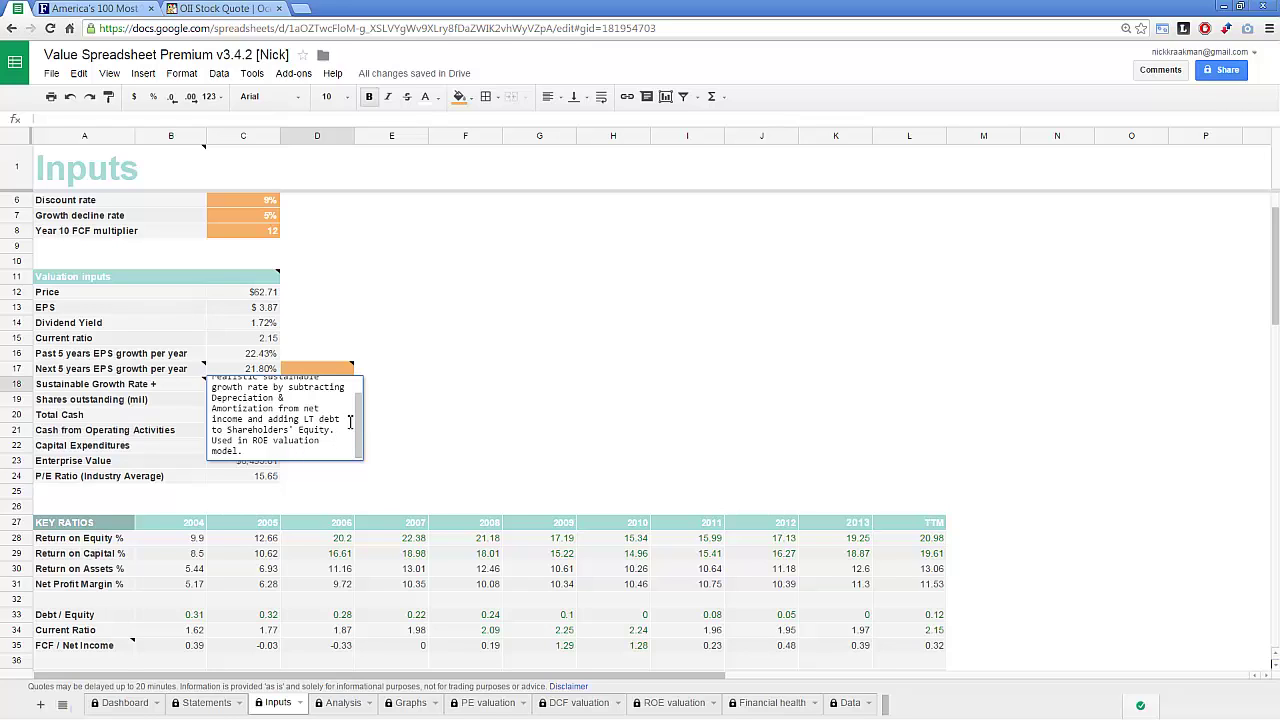
pyautogui.scroll(2, 358, 410)
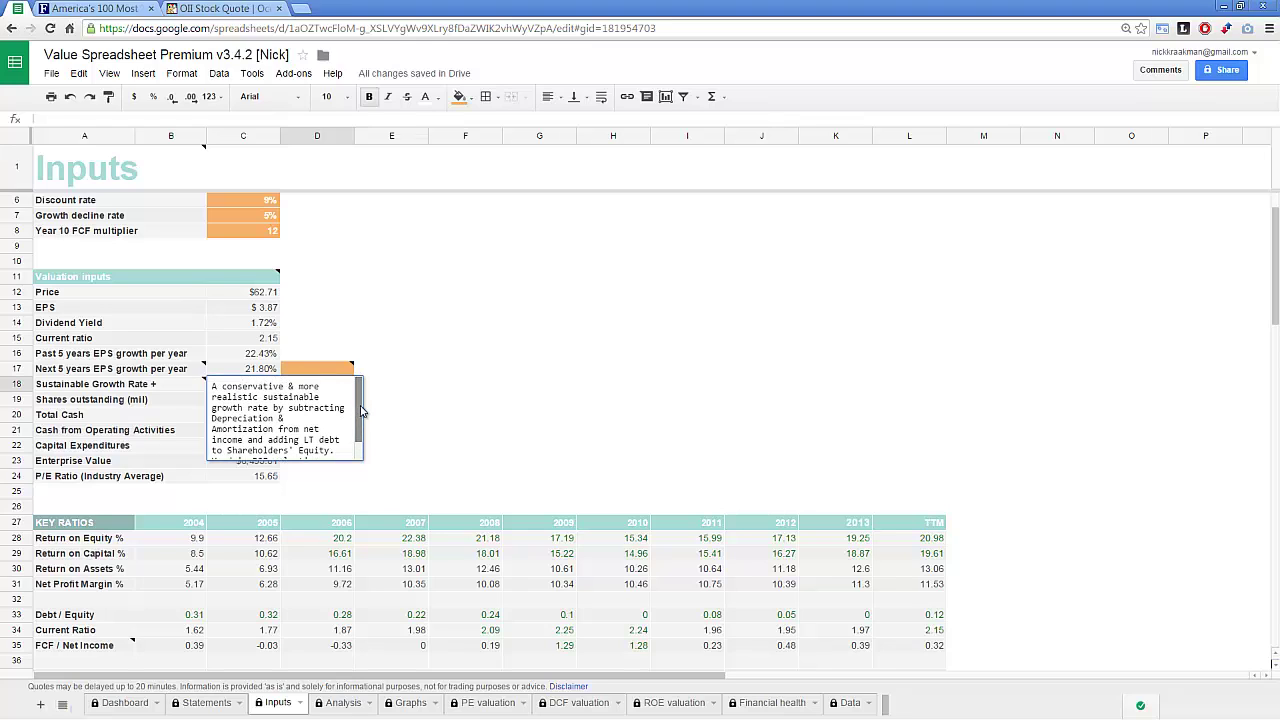
# Check the past and next five years' EPS growth rates, and override Sustainable Growth Rate + with 20% in cell D18
pyautogui.click(412, 410)
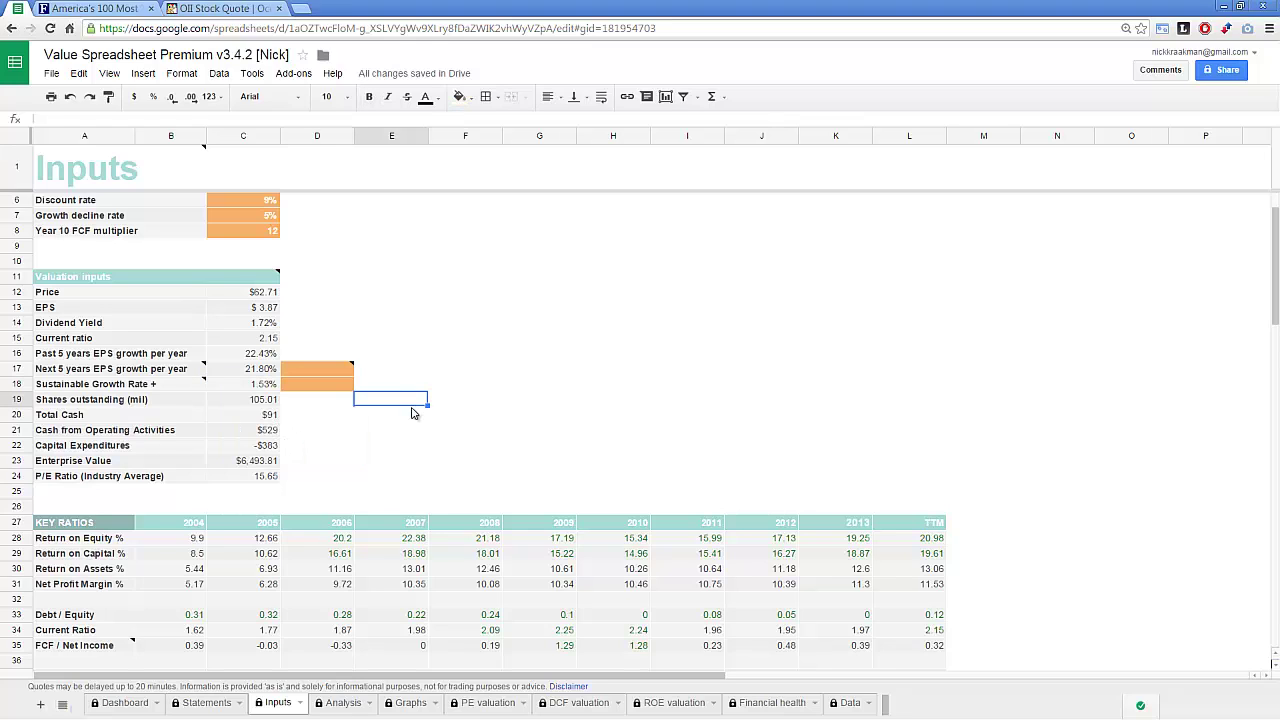
pyautogui.press('Up')
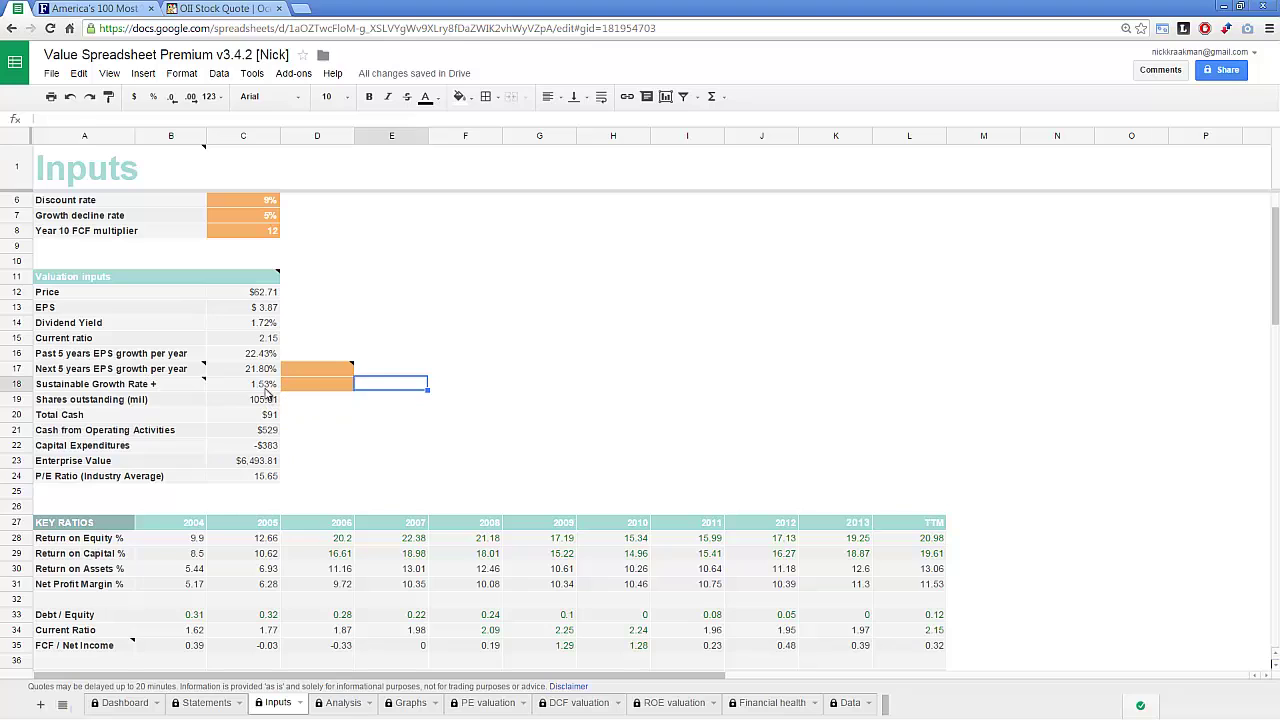
pyautogui.press('Left')
pyautogui.press('Left')
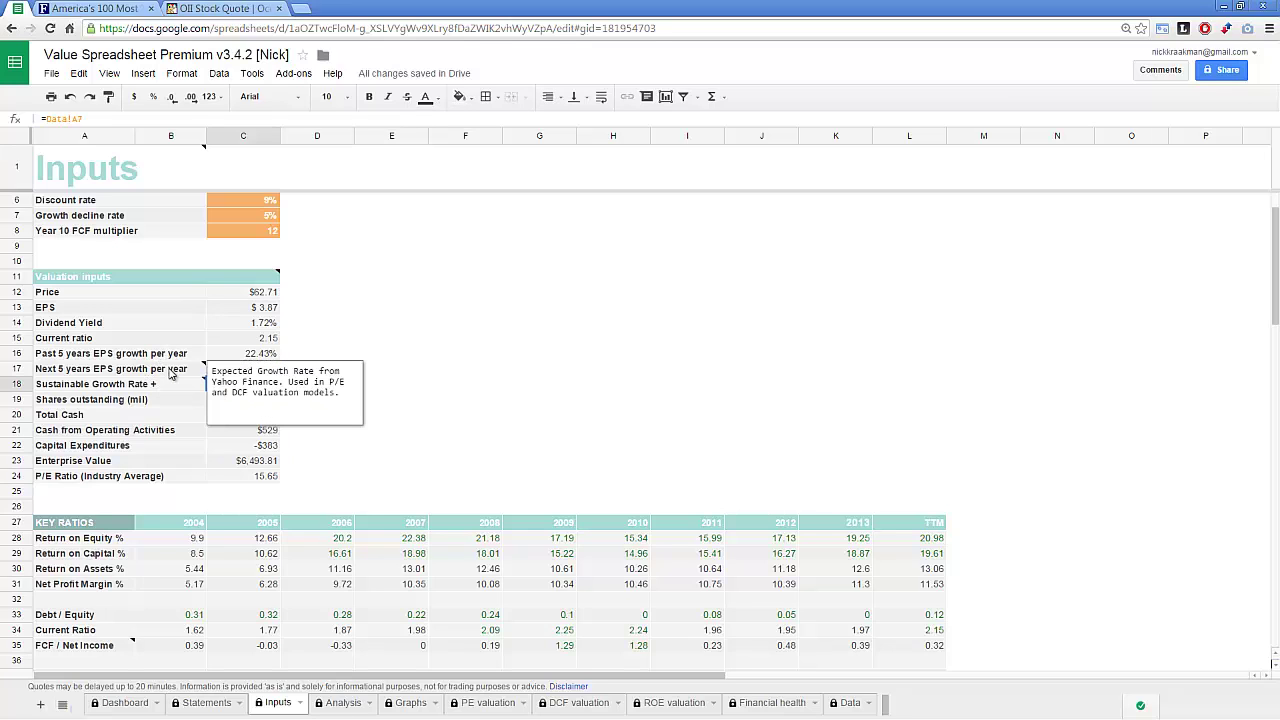
pyautogui.click(270, 355)
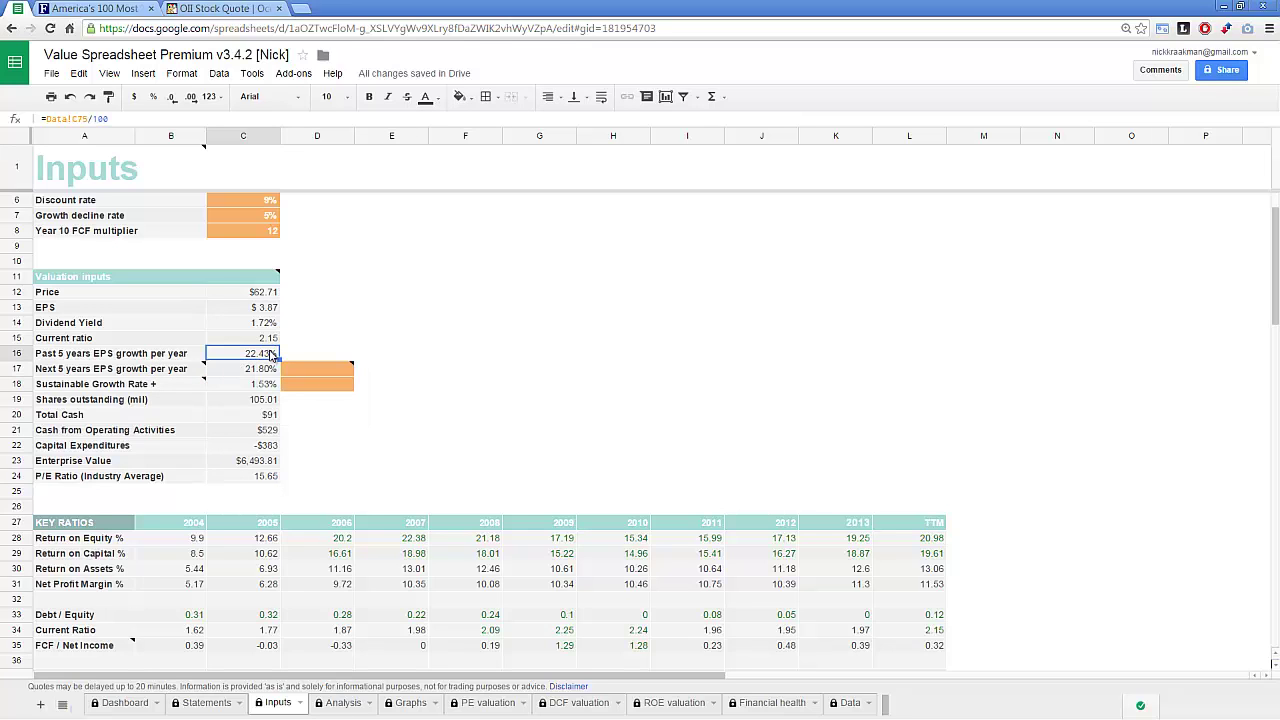
pyautogui.click(268, 373)
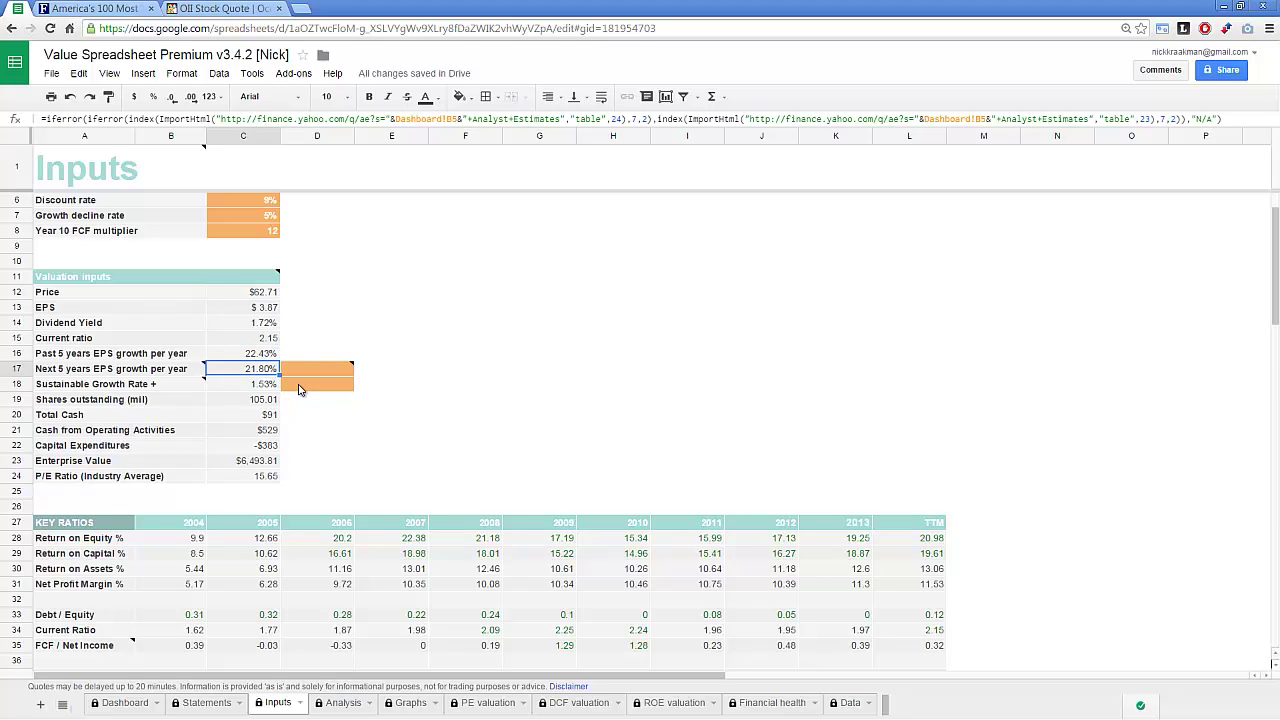
pyautogui.click(298, 389)
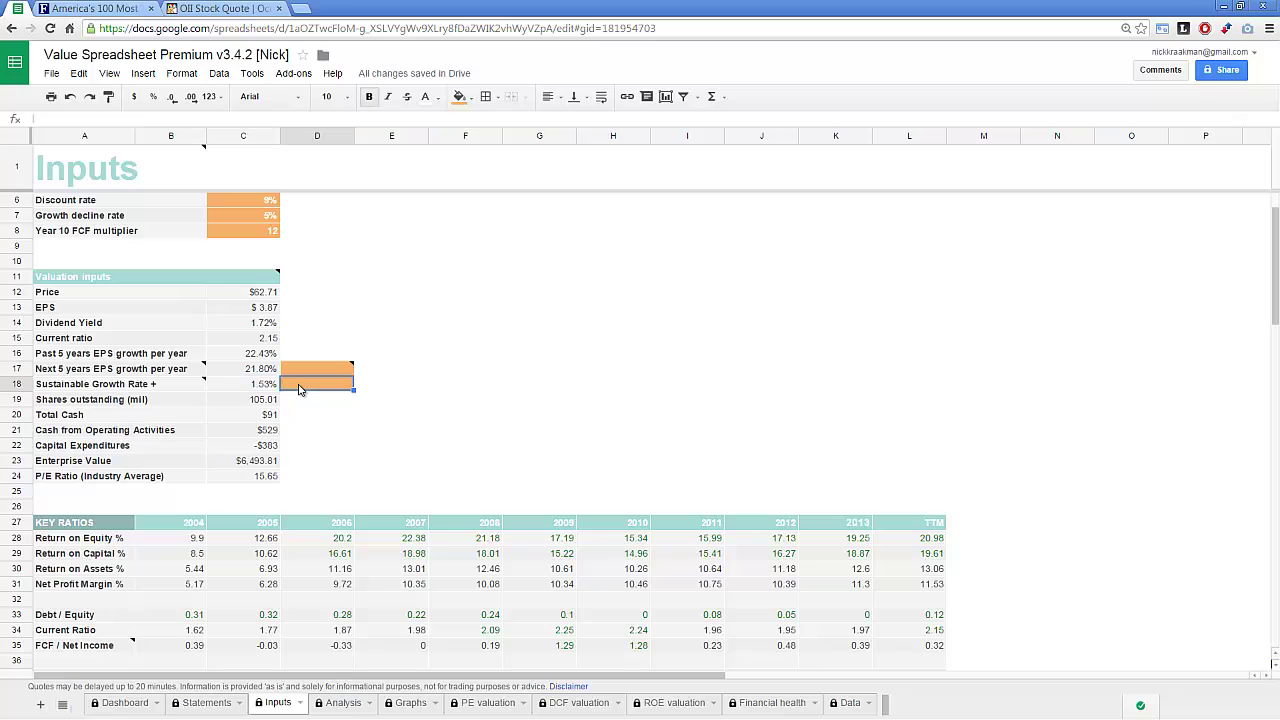
pyautogui.write('20%')
pyautogui.press('Return')
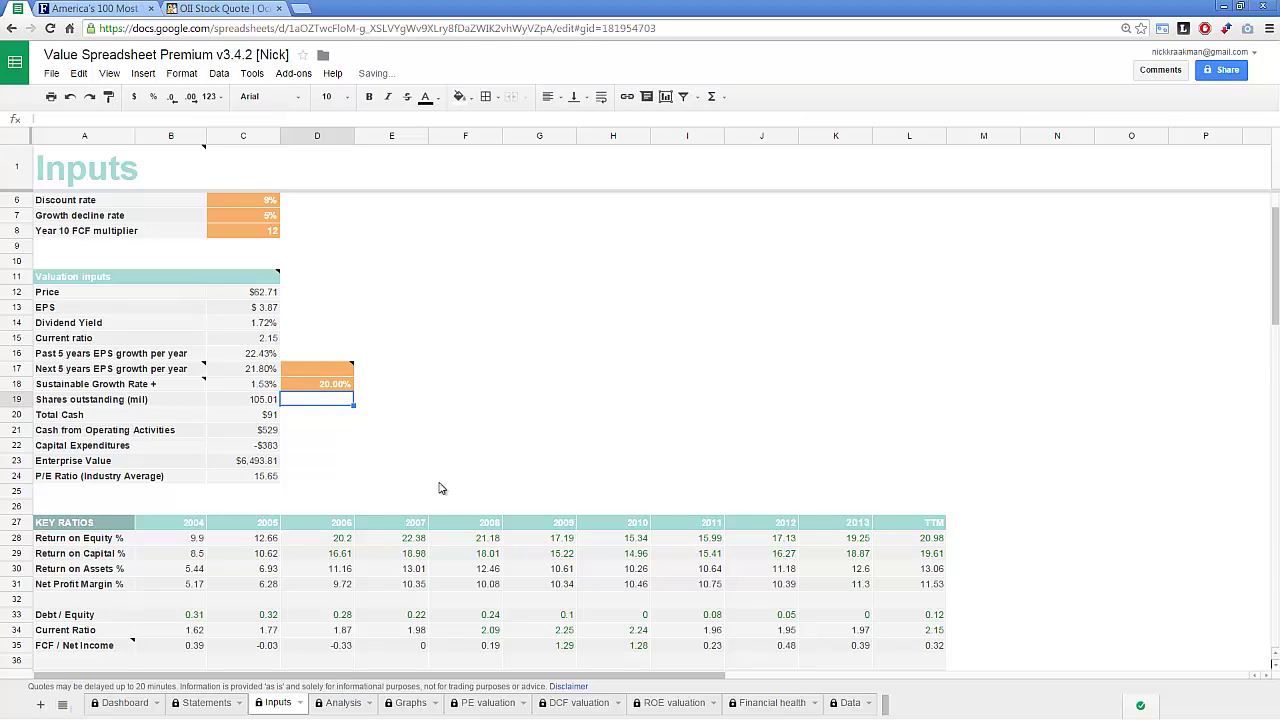
# Go back to the Dashboard sheet and compare the recalculated ROE valuation with the P/E and DCF valuations
pyautogui.click(124, 705)
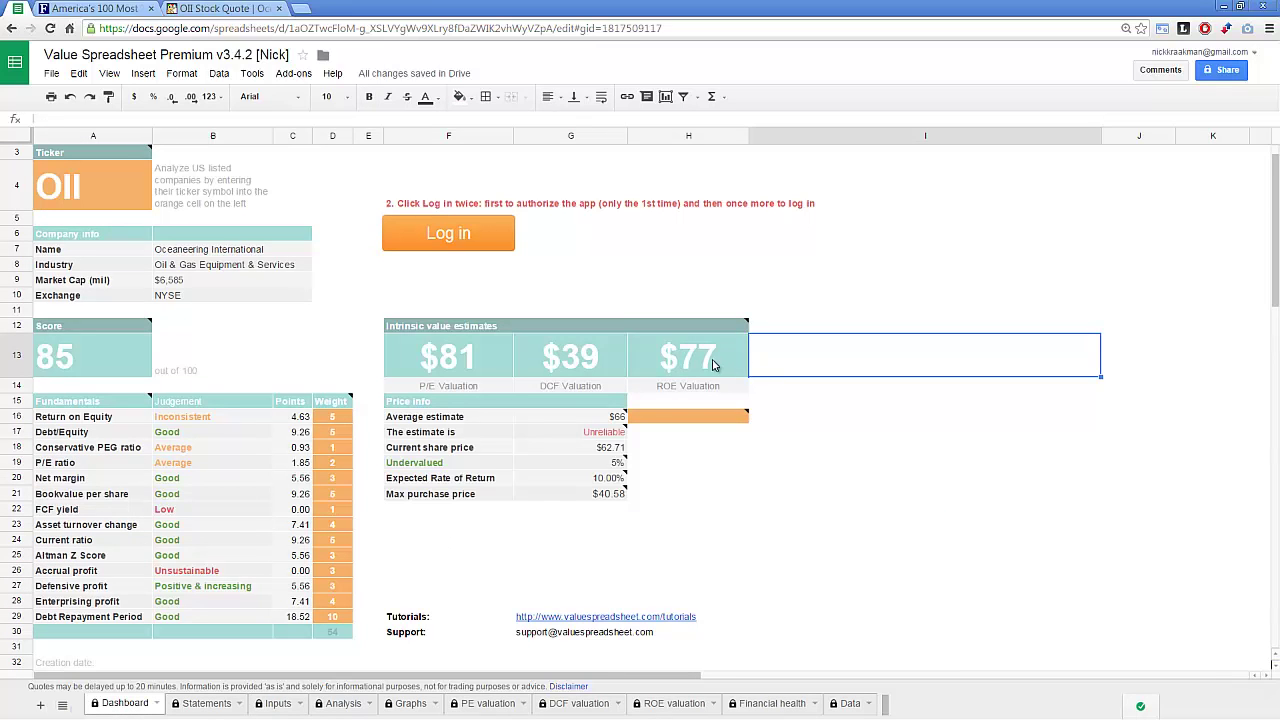
pyautogui.click(465, 362)
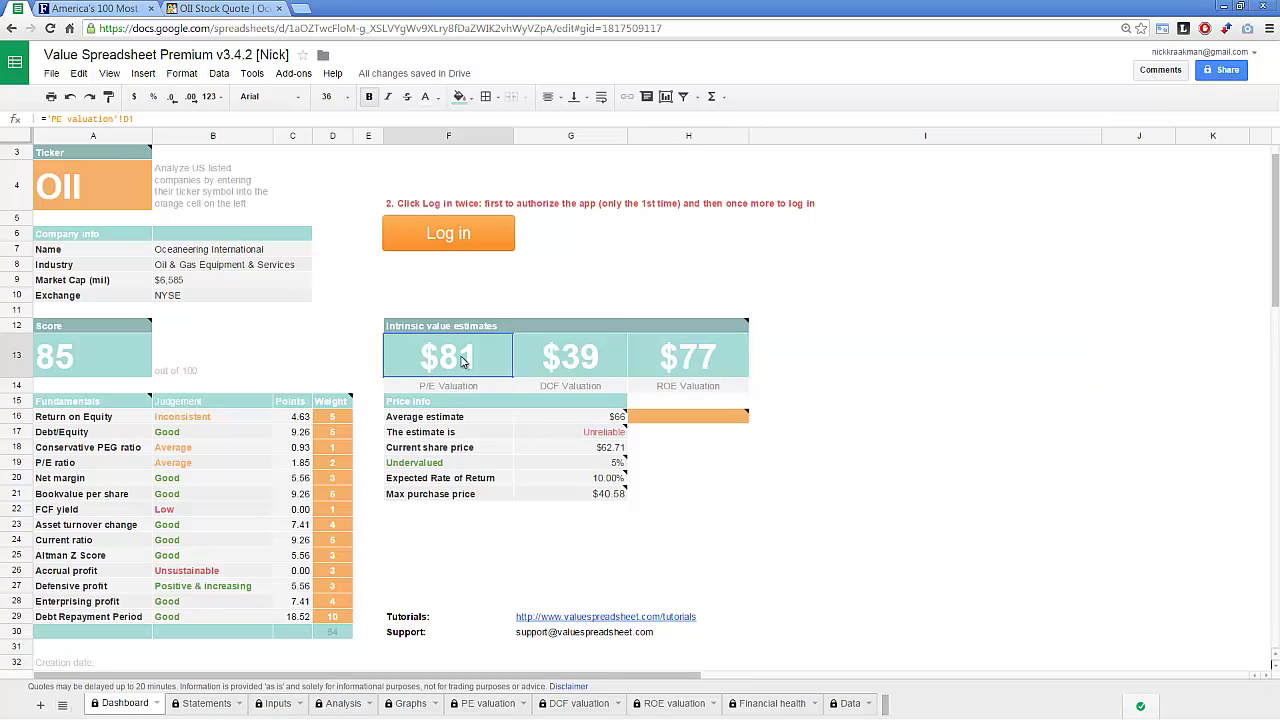
pyautogui.click(734, 362)
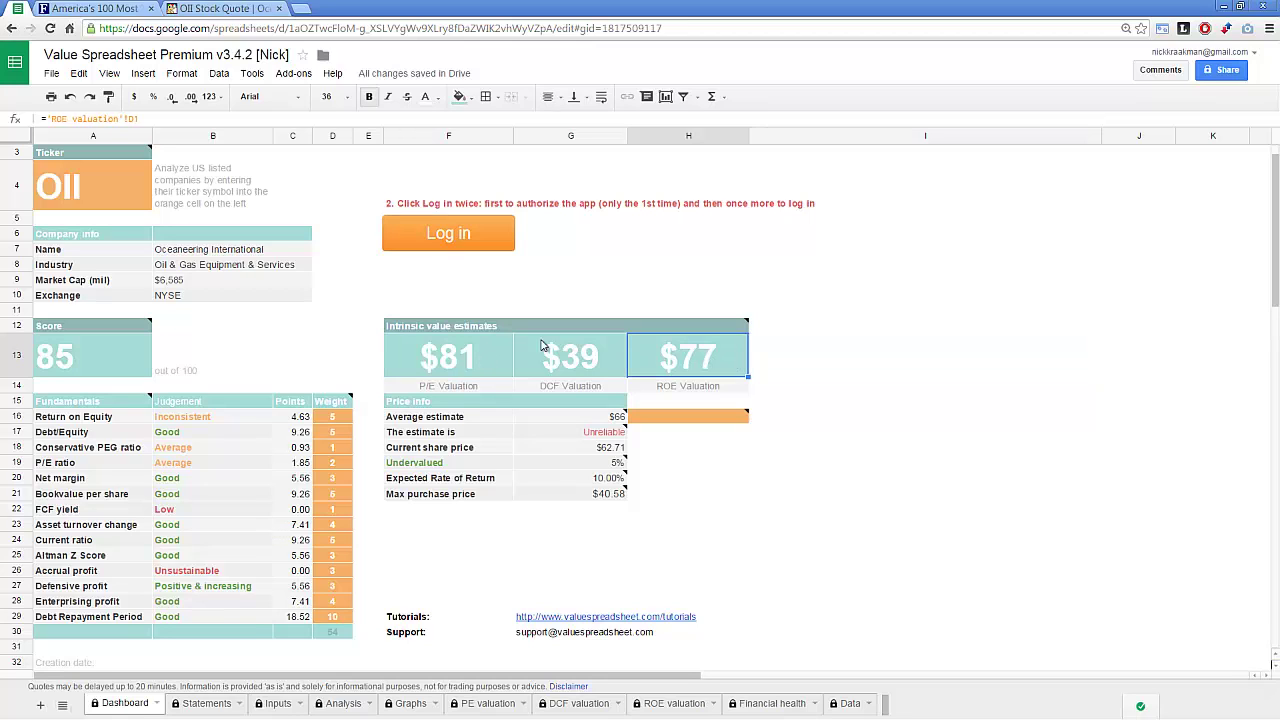
pyautogui.click(592, 368)
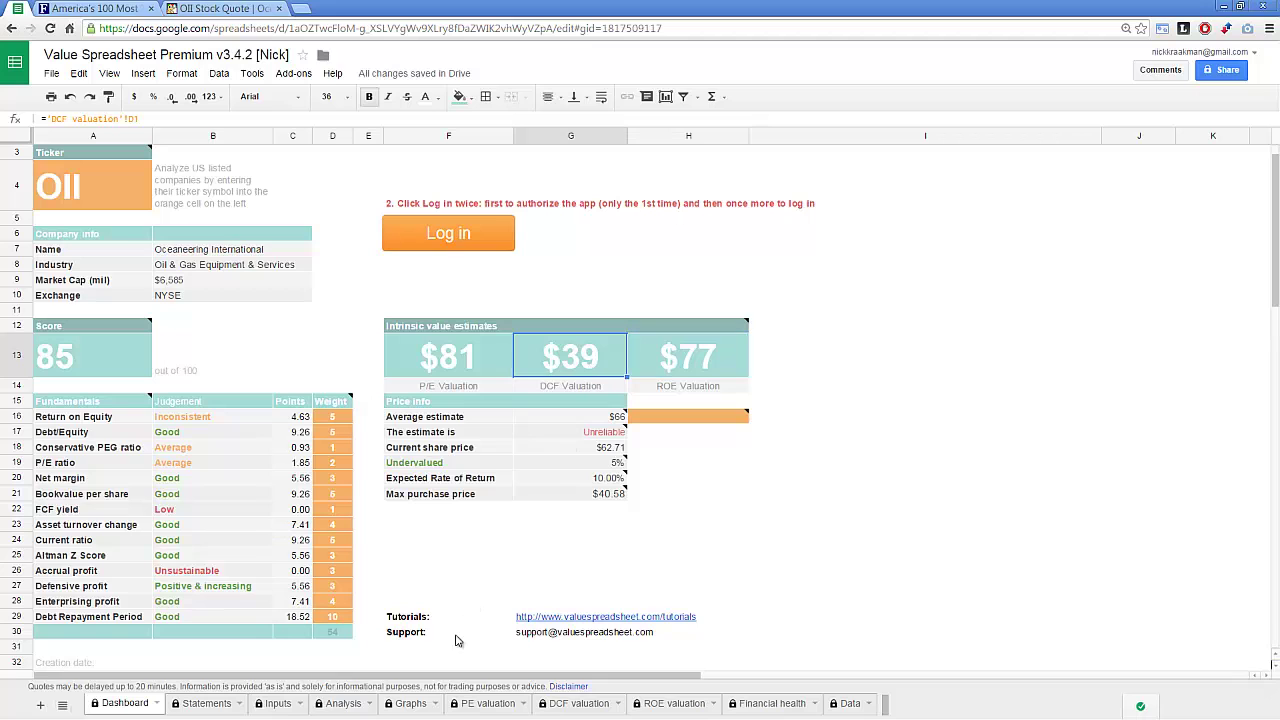
# Recheck FCF per share on the Graphs sheet, and review the ROE and P/E valuations on the Dashboard again
pyautogui.click(411, 703)
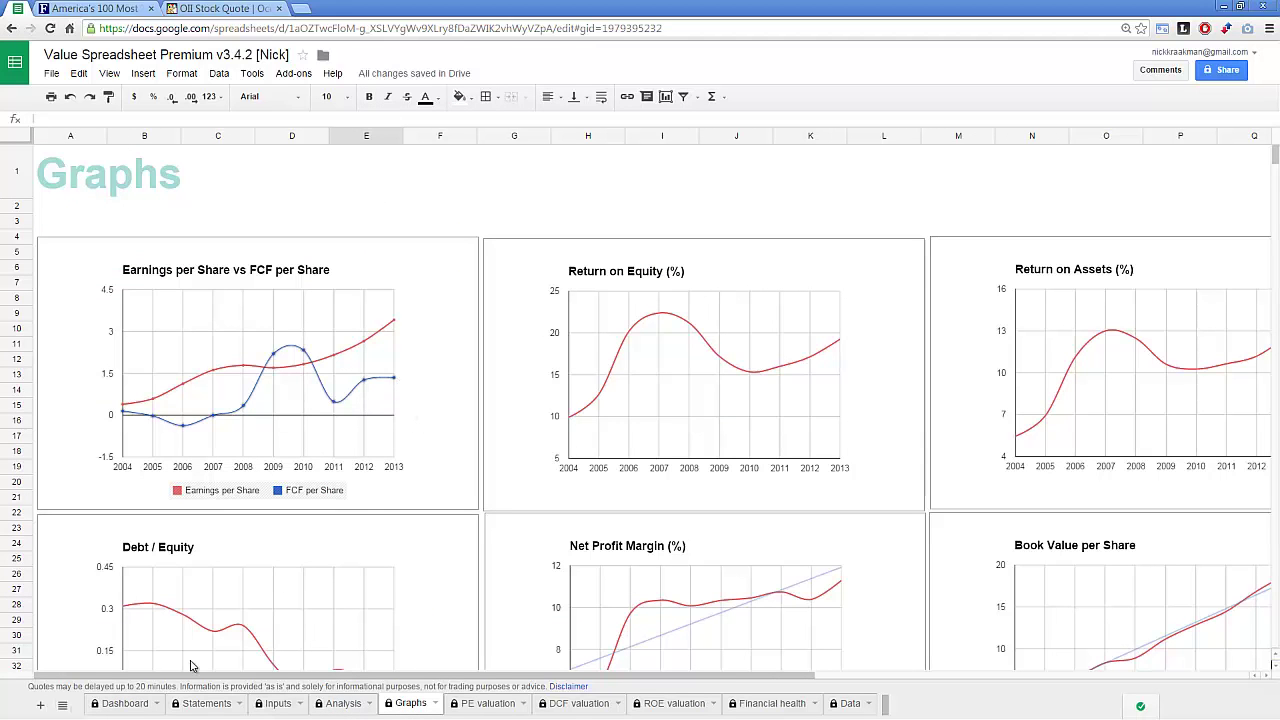
pyautogui.click(125, 703)
pyautogui.click(674, 344)
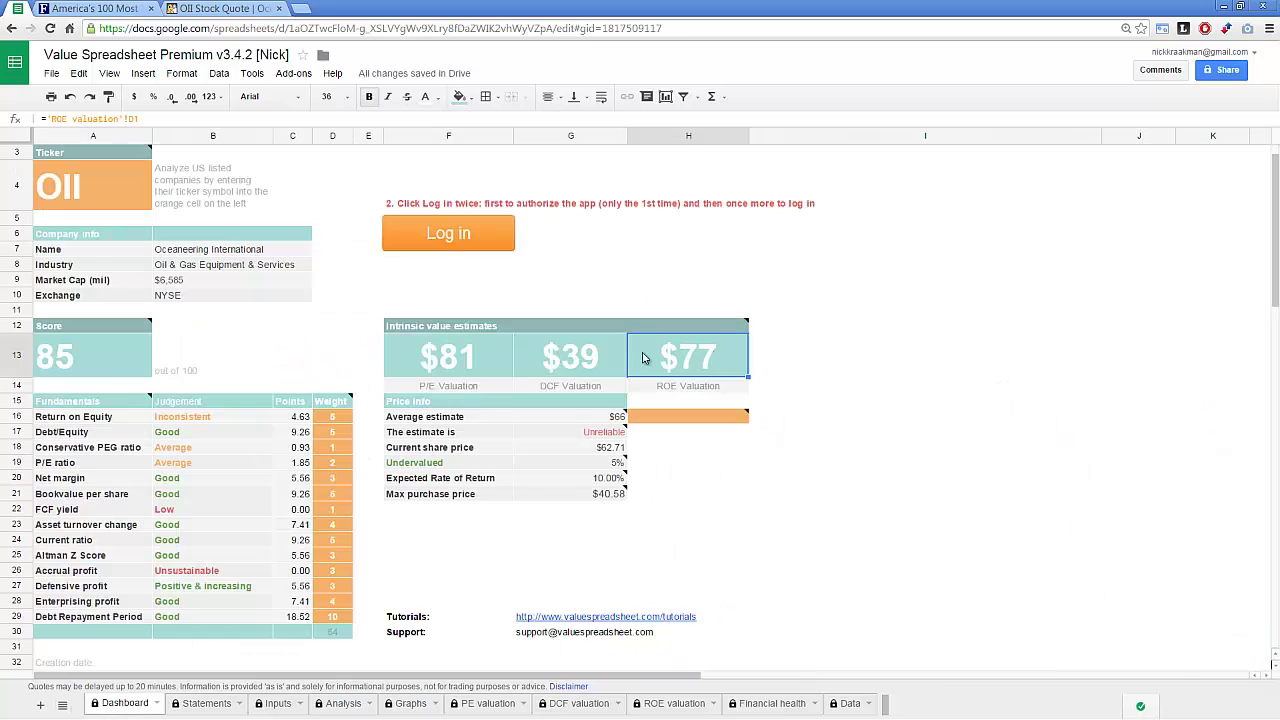
pyautogui.click(458, 362)
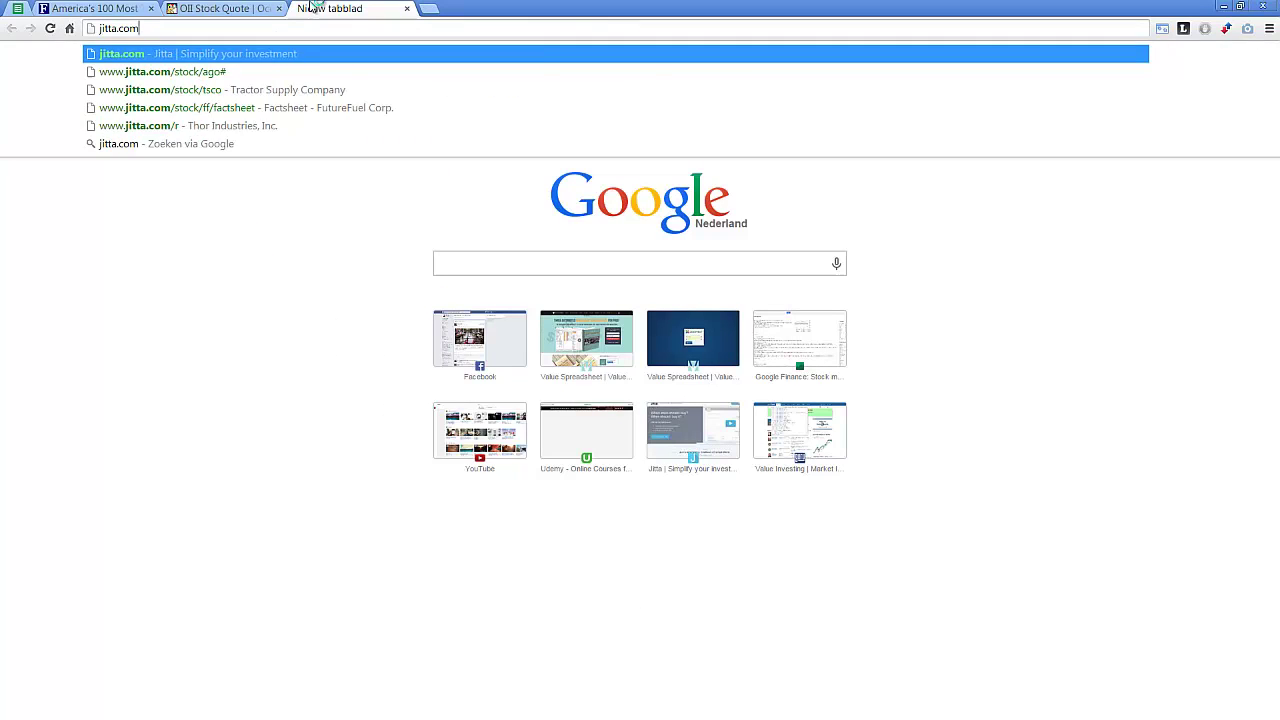
# Open jitta.com in a new browser tab, look up Oceaneering International (OII) and check its percentage relative to the Jitta Line
pyautogui.press('Return')
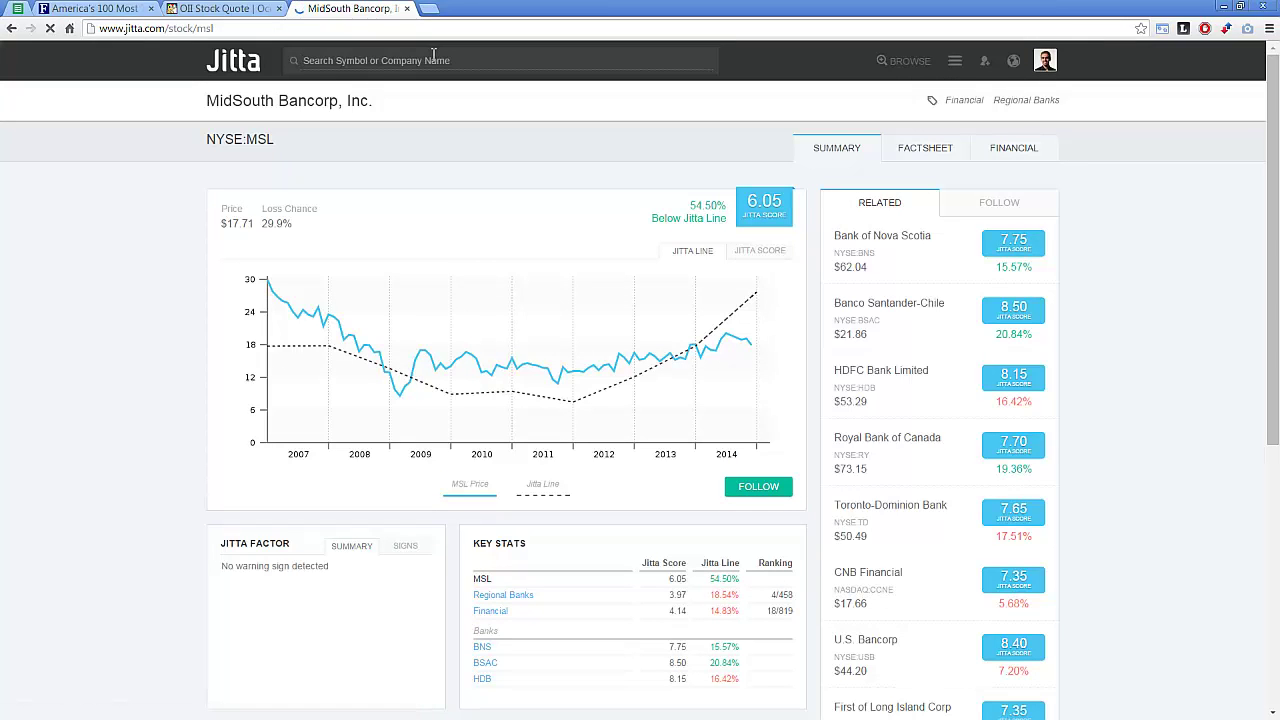
pyautogui.click(433, 54)
pyautogui.write('oi')
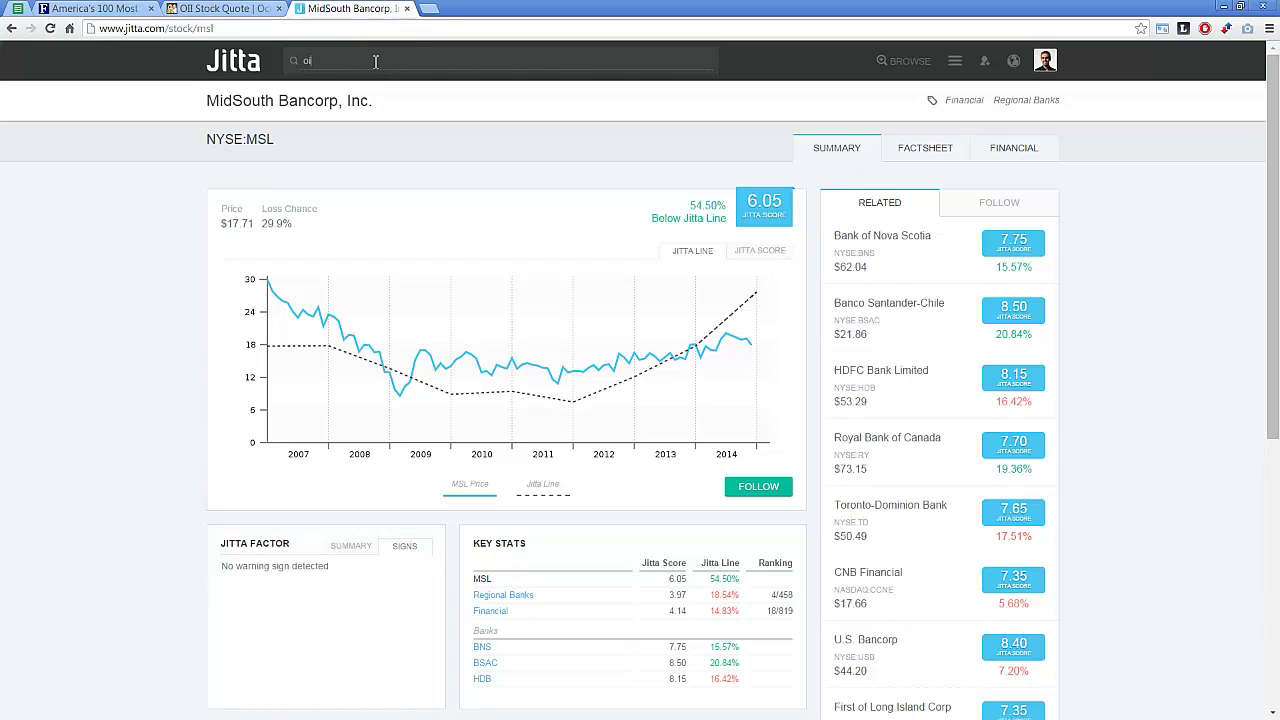
pyautogui.press('BackSpace')
pyautogui.press('BackSpace')
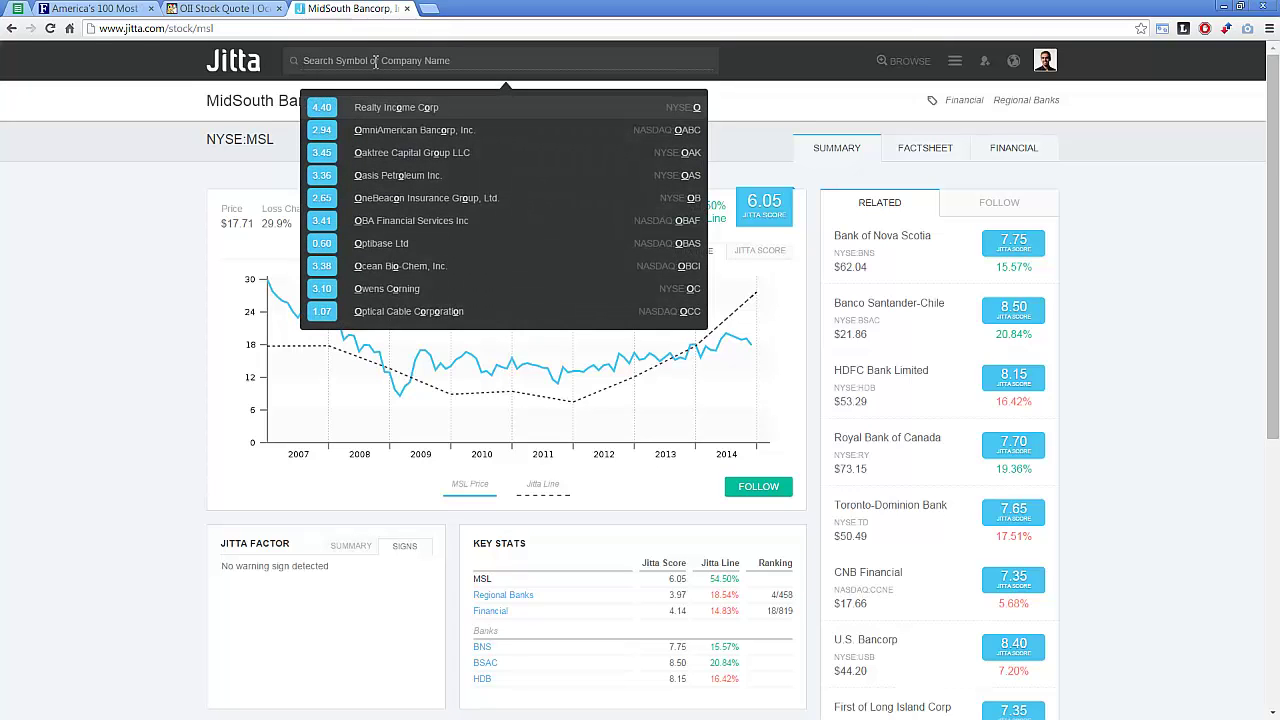
pyautogui.write('oil')
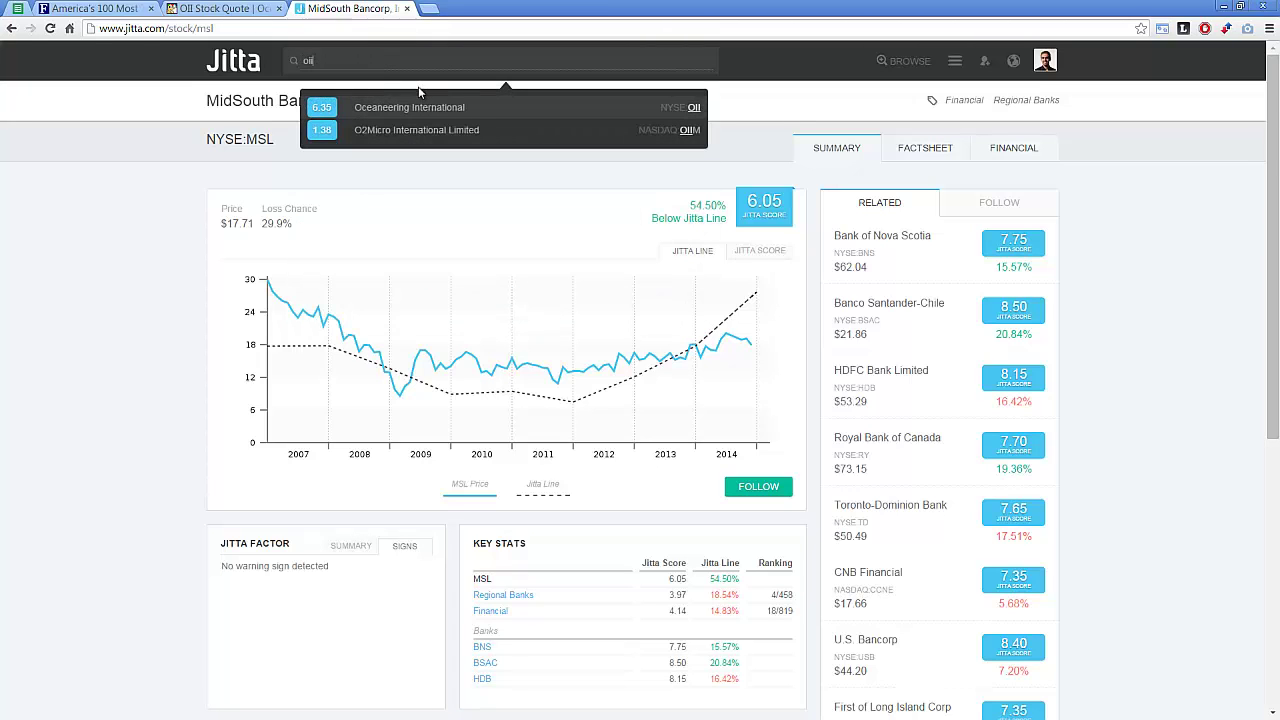
pyautogui.click(424, 110)
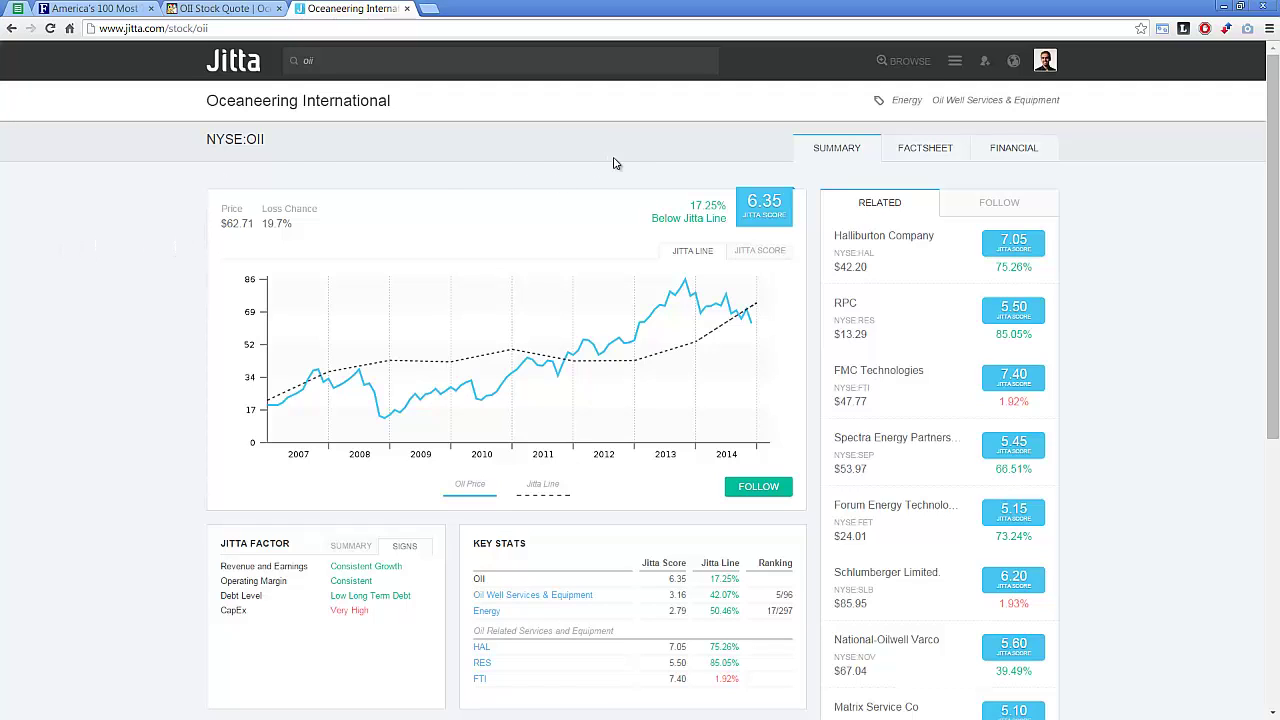
pyautogui.moveTo(689, 205); pyautogui.dragTo(709, 205)
pyautogui.click(701, 172)
# Switch back to the Value Spreadsheet, review the ROE and P/E valuations and override the average estimate with 75
pyautogui.click(28, 14)
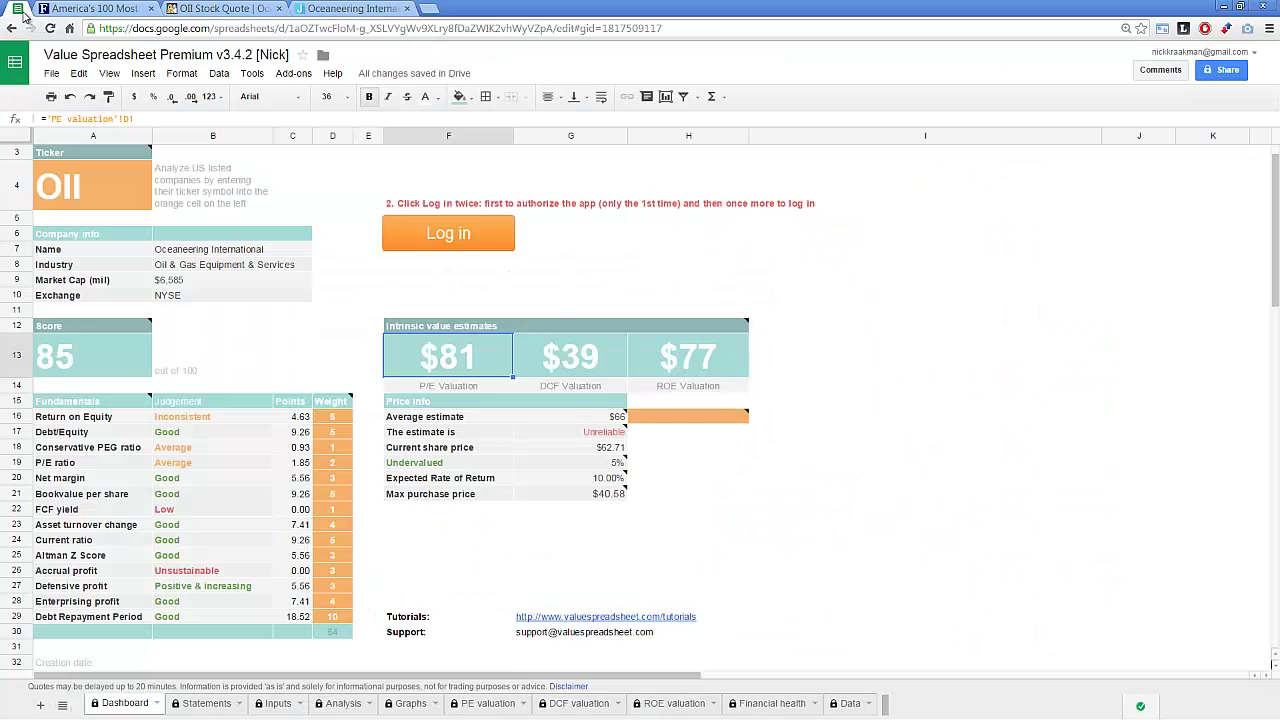
pyautogui.click(720, 350)
pyautogui.click(474, 360)
pyautogui.click(684, 419)
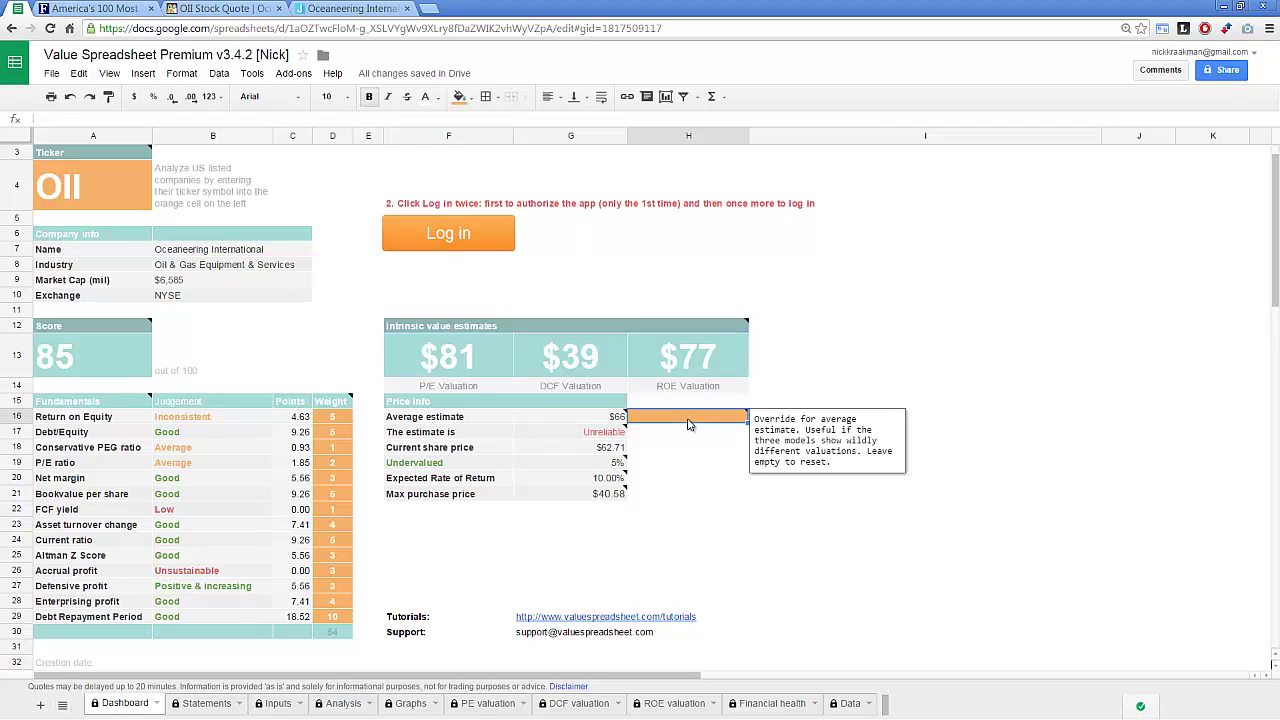
pyautogui.write('7')
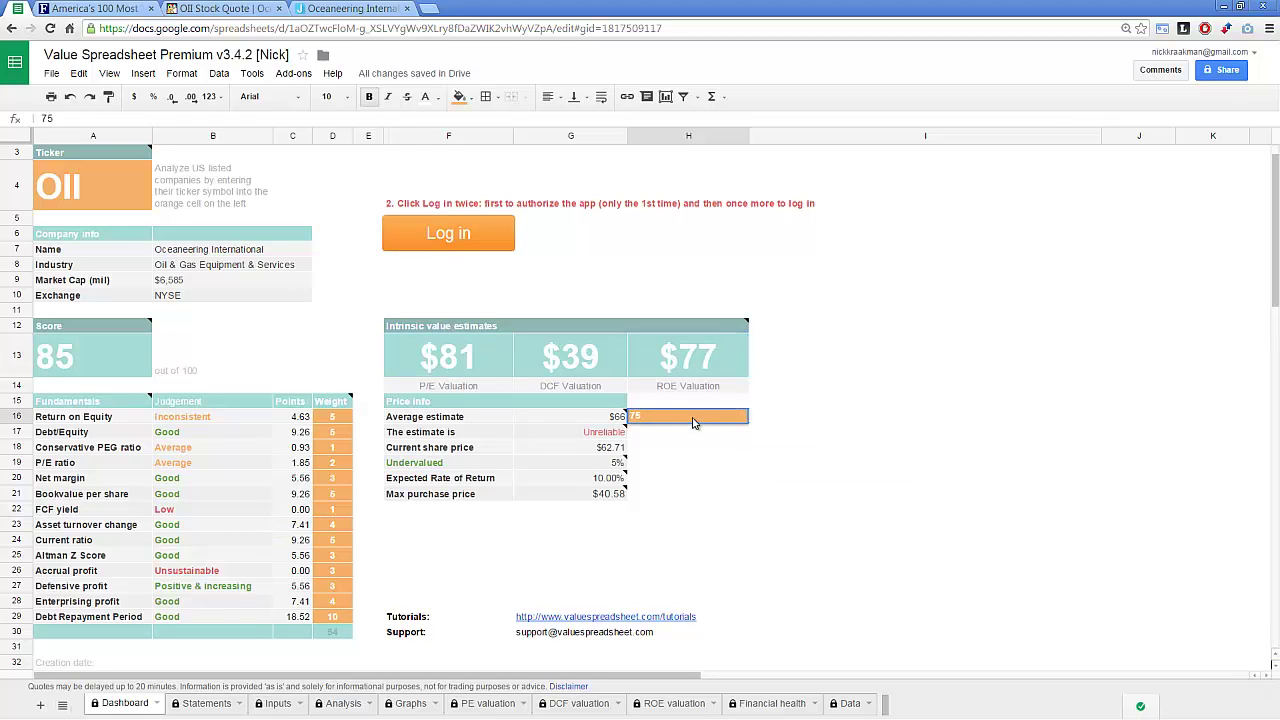
pyautogui.write('5')
pyautogui.press('Return')
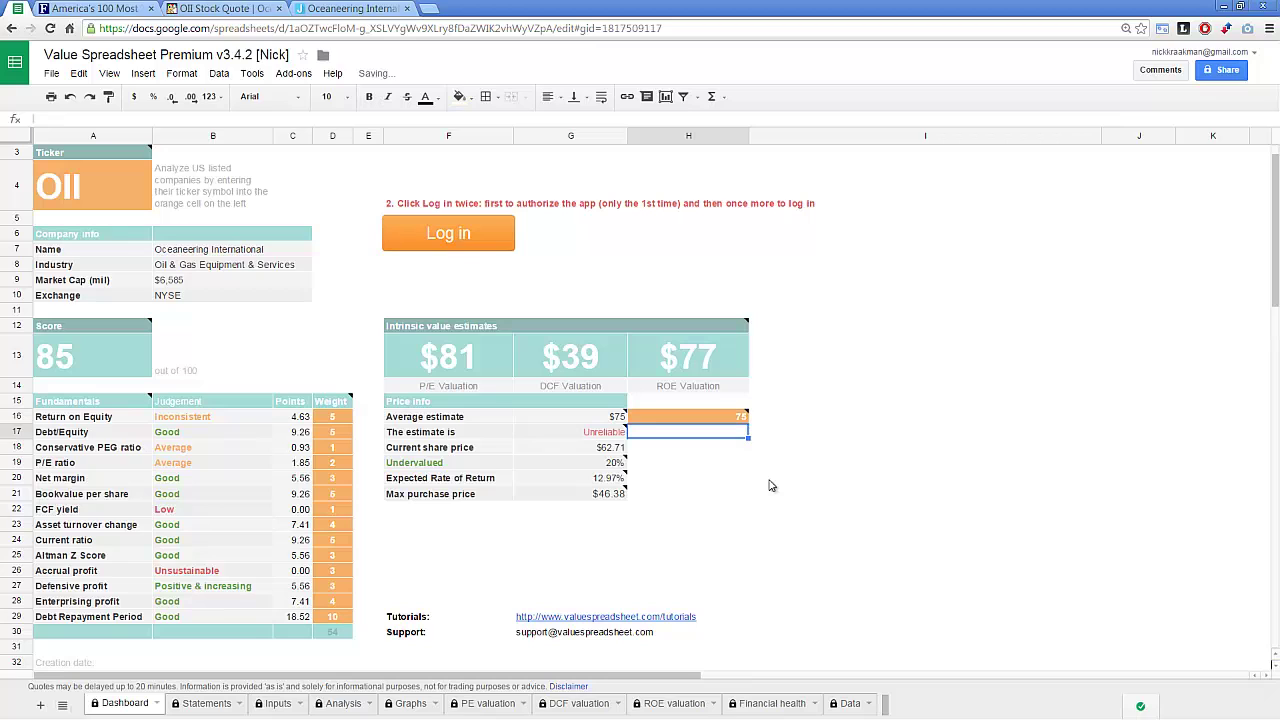
# Check the undervaluation percentage on the Dashboard sheet and compare it with the Jitta Line percentage on the Oceaneering International page in Jitta
pyautogui.click(738, 451)
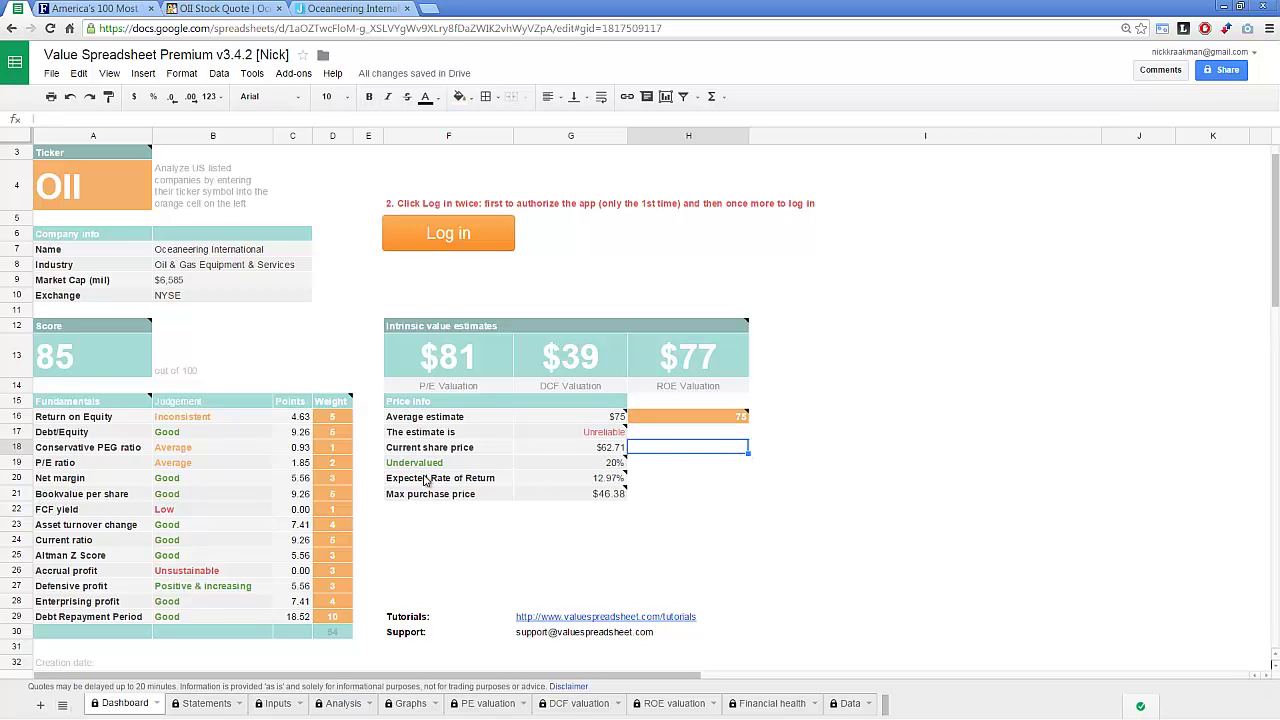
pyautogui.click(608, 468)
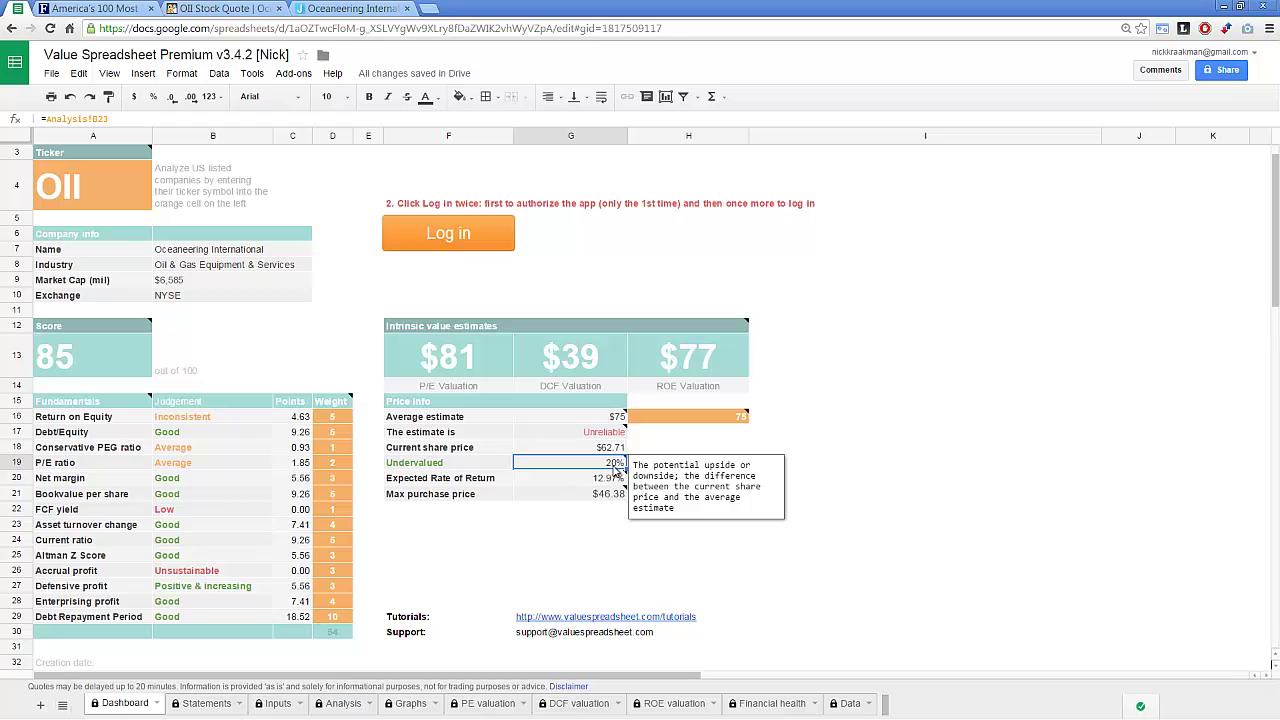
pyautogui.click(350, 8)
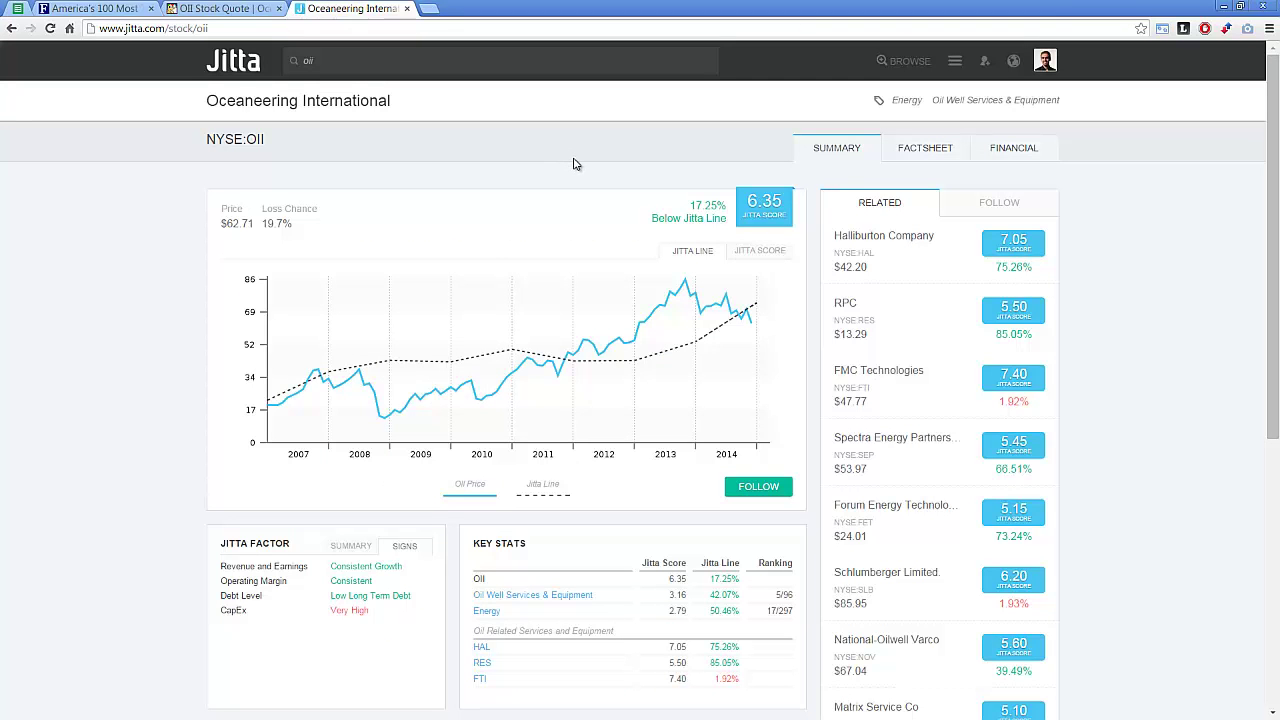
# Return to the Value Spreadsheet's Dashboard and review the expected rate of return and maximum purchase price against the current share price
pyautogui.click(18, 10)
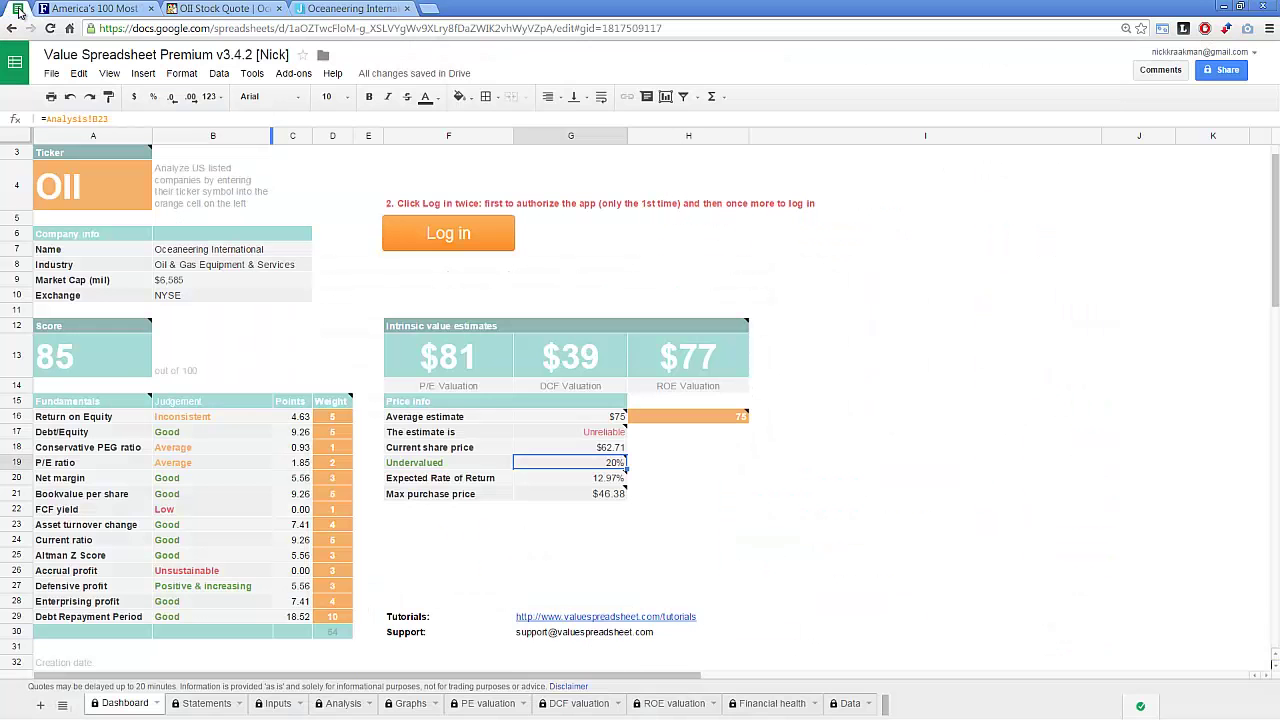
pyautogui.click(671, 481)
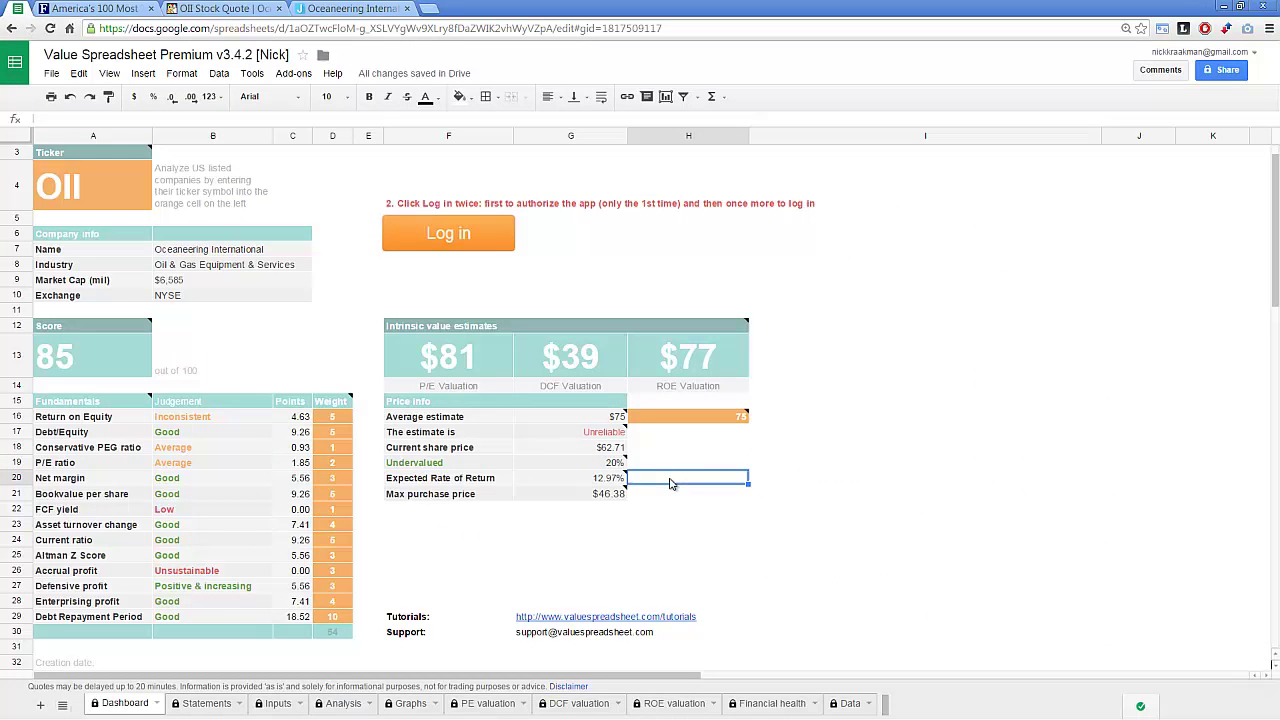
pyautogui.click(672, 494)
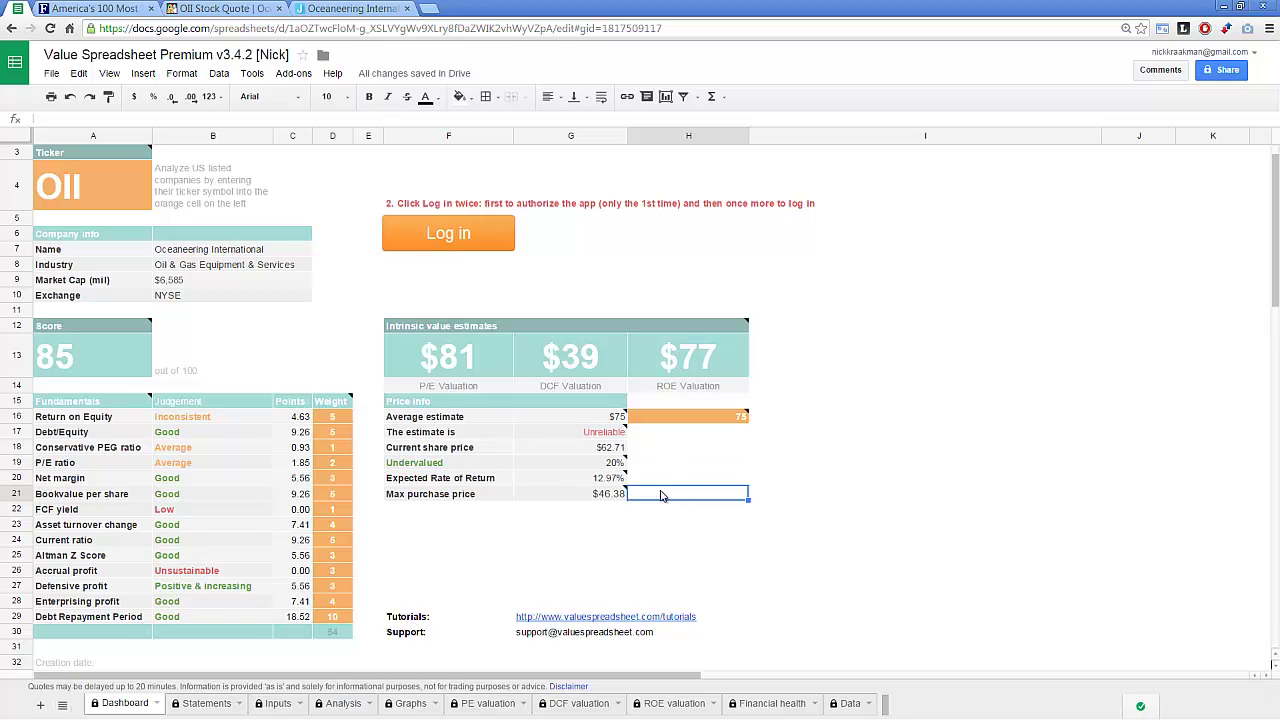
pyautogui.click(604, 500)
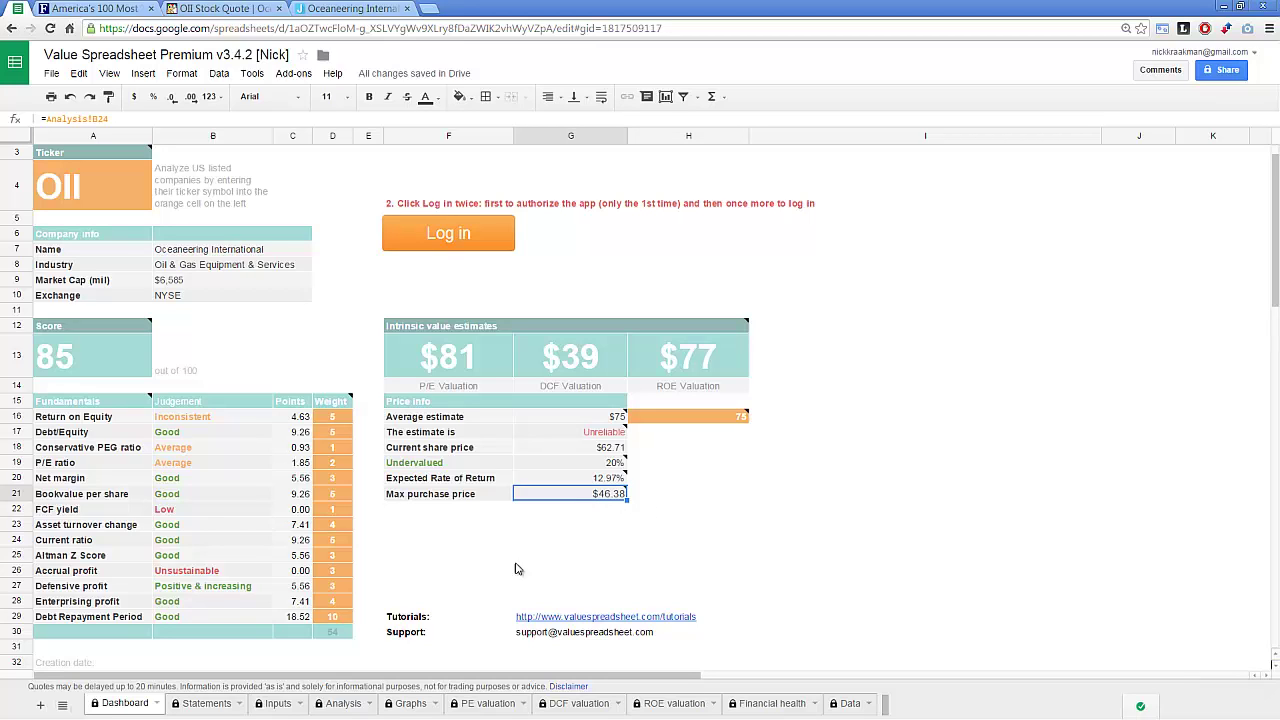
pyautogui.click(666, 500)
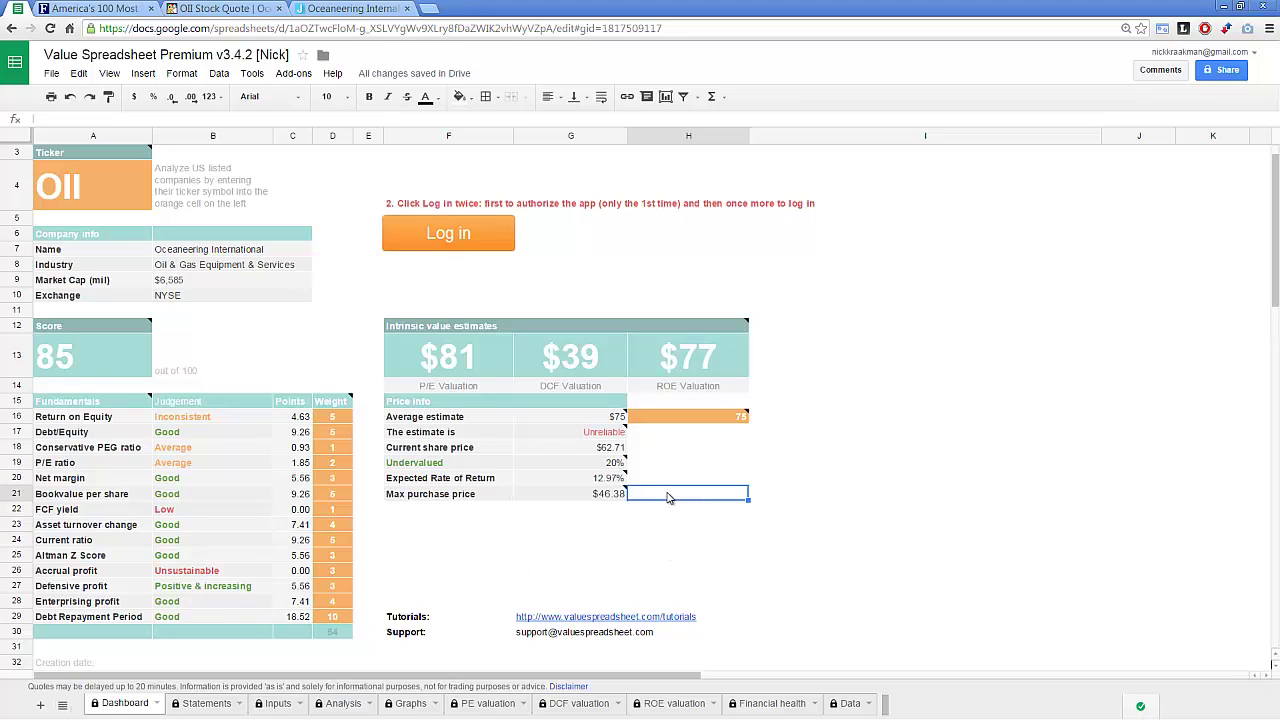
pyautogui.click(610, 497)
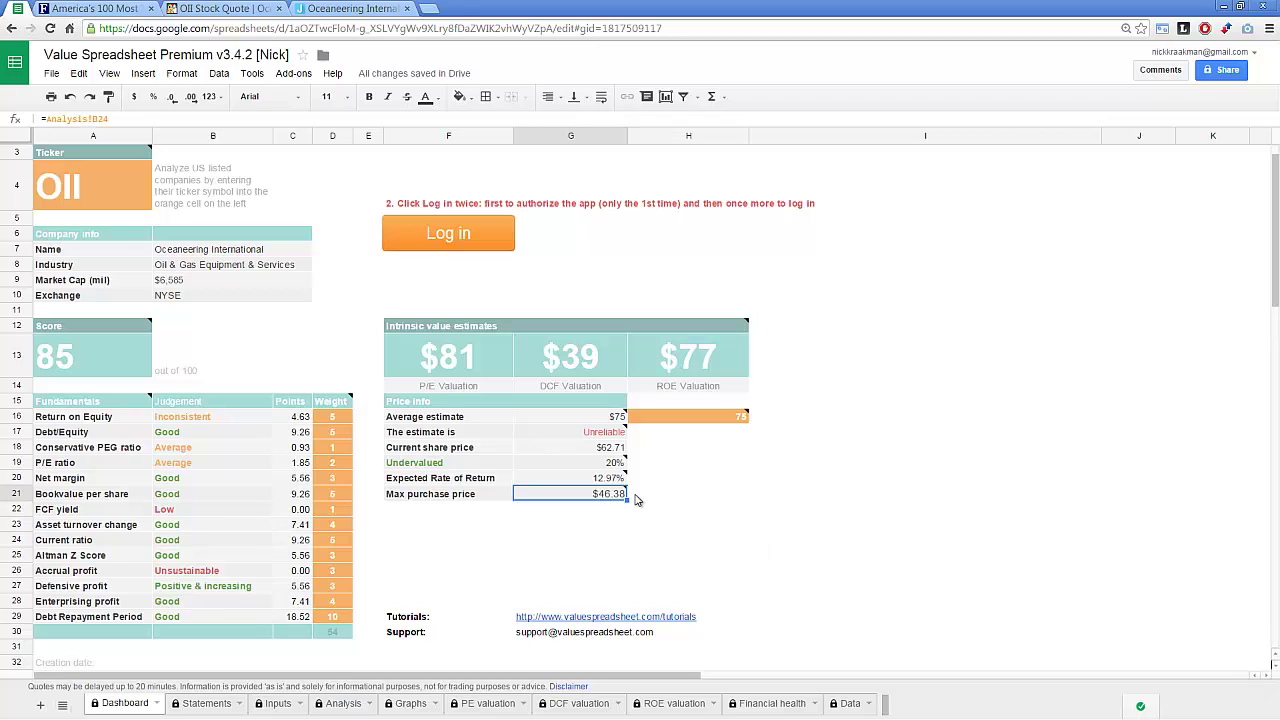
pyautogui.moveTo(606, 480)
pyautogui.click(668, 452)
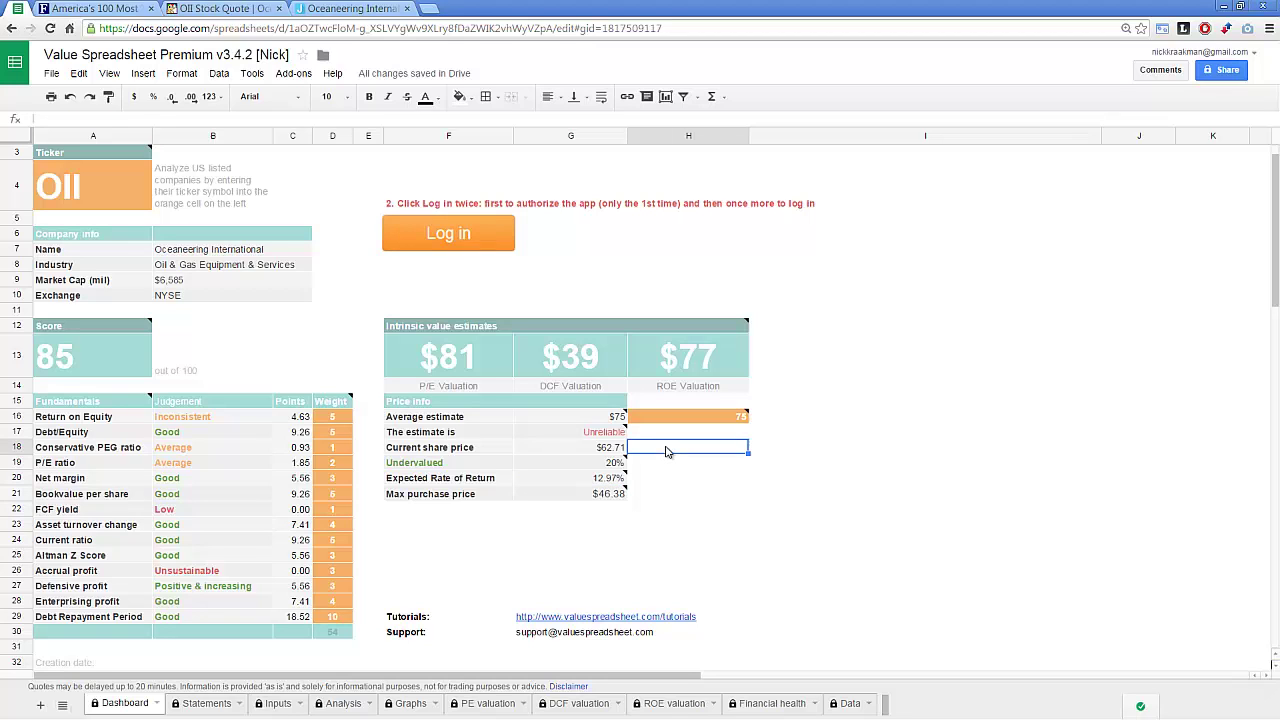
pyautogui.click(636, 484)
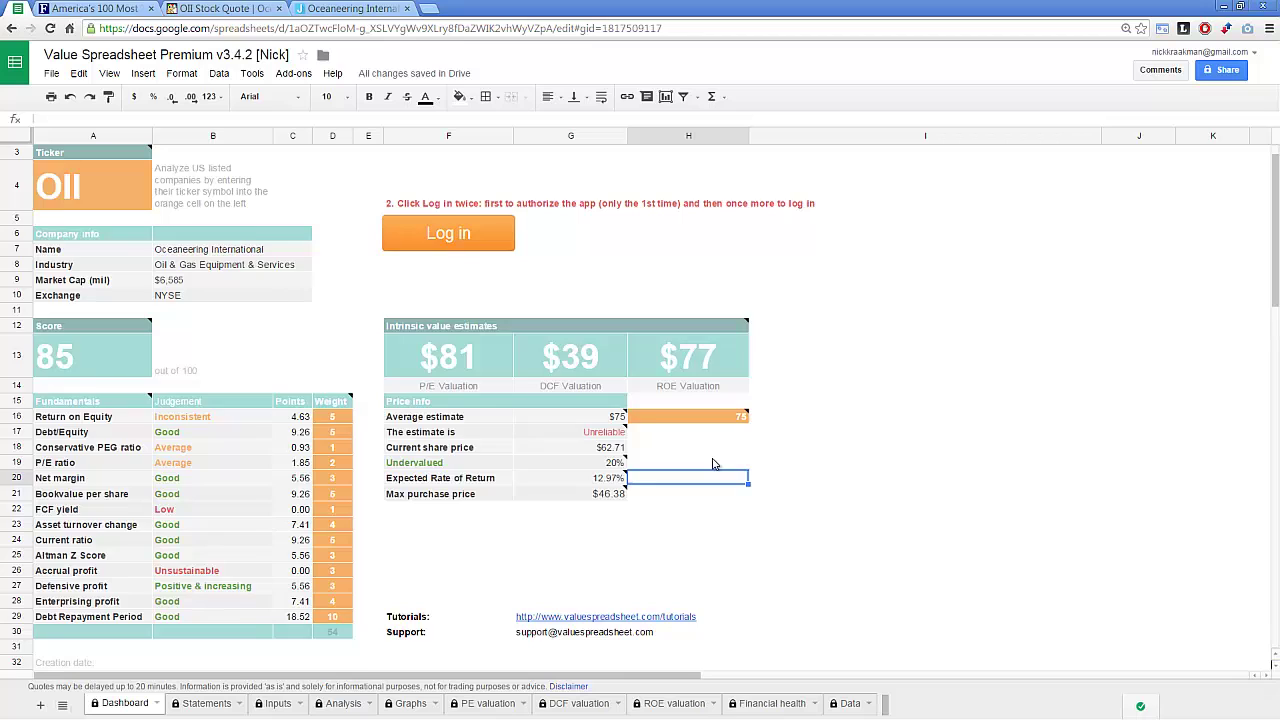
pyautogui.scroll(1, 714, 464)
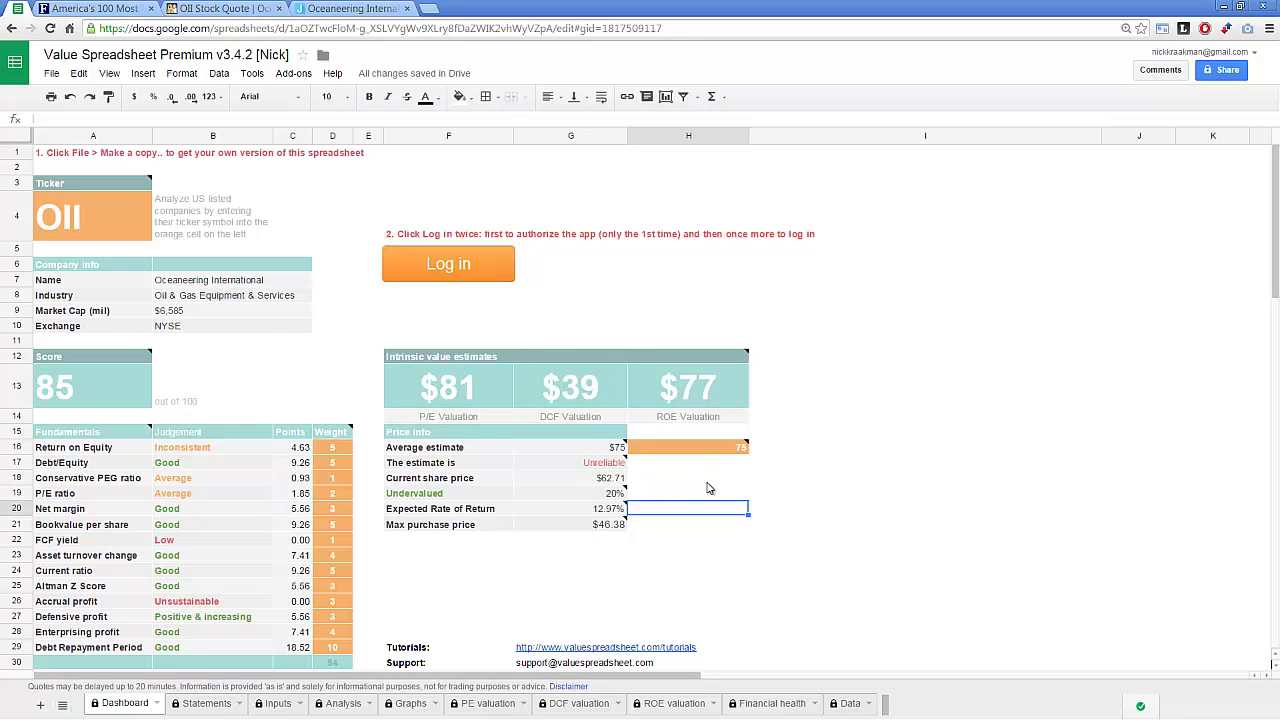